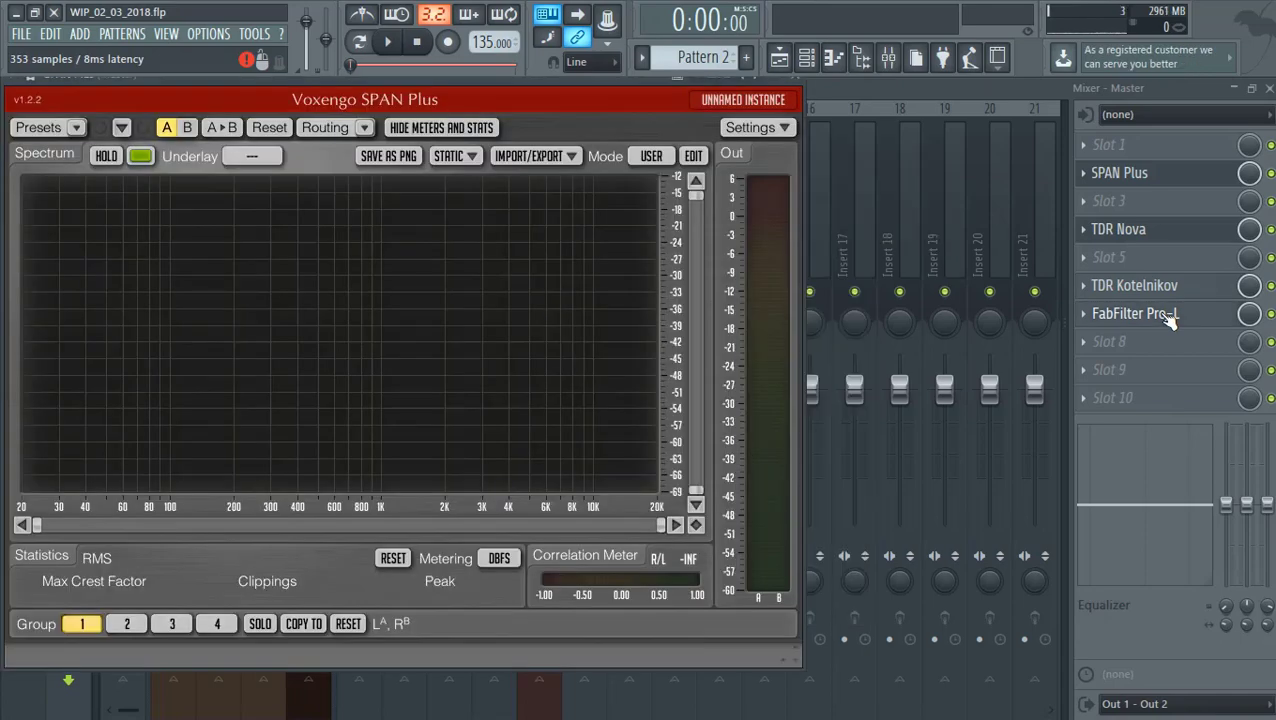
# Inspect the TDR Kotelnikov compressor on the Master track and the one on Insert 1.
pyautogui.click(1170, 287)
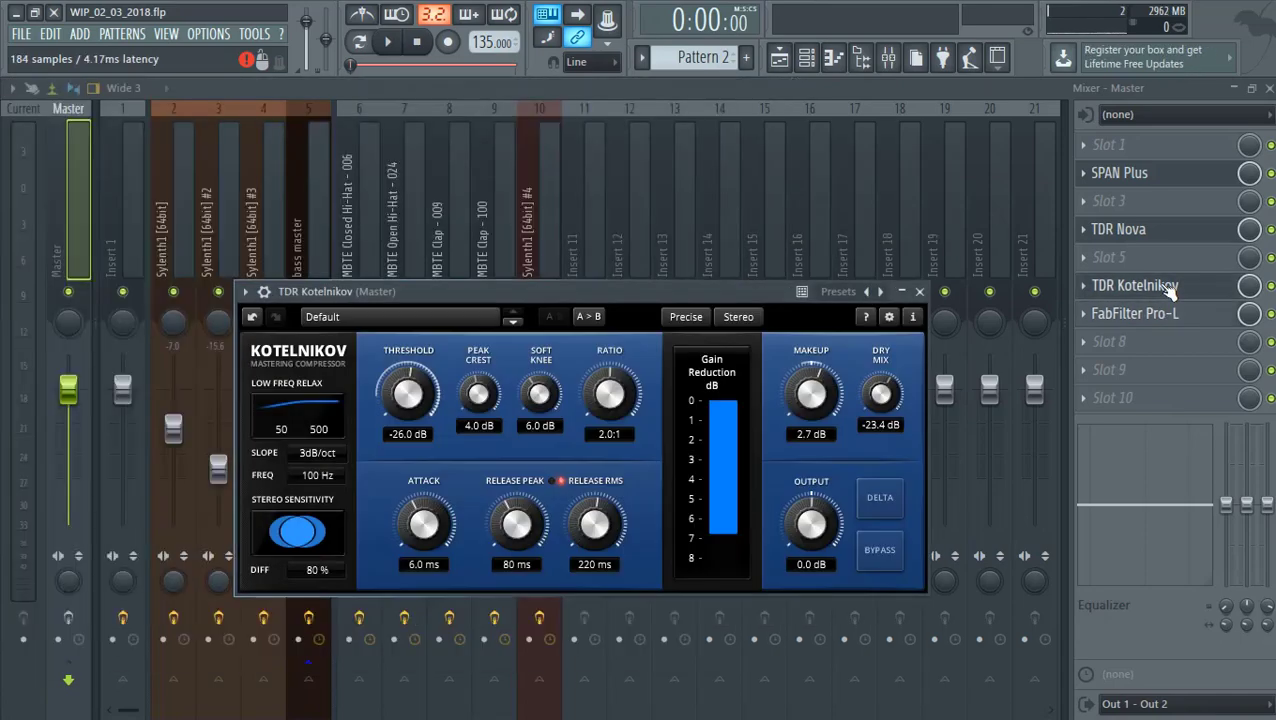
pyautogui.click(178, 190)
pyautogui.click(126, 195)
pyautogui.click(1150, 238)
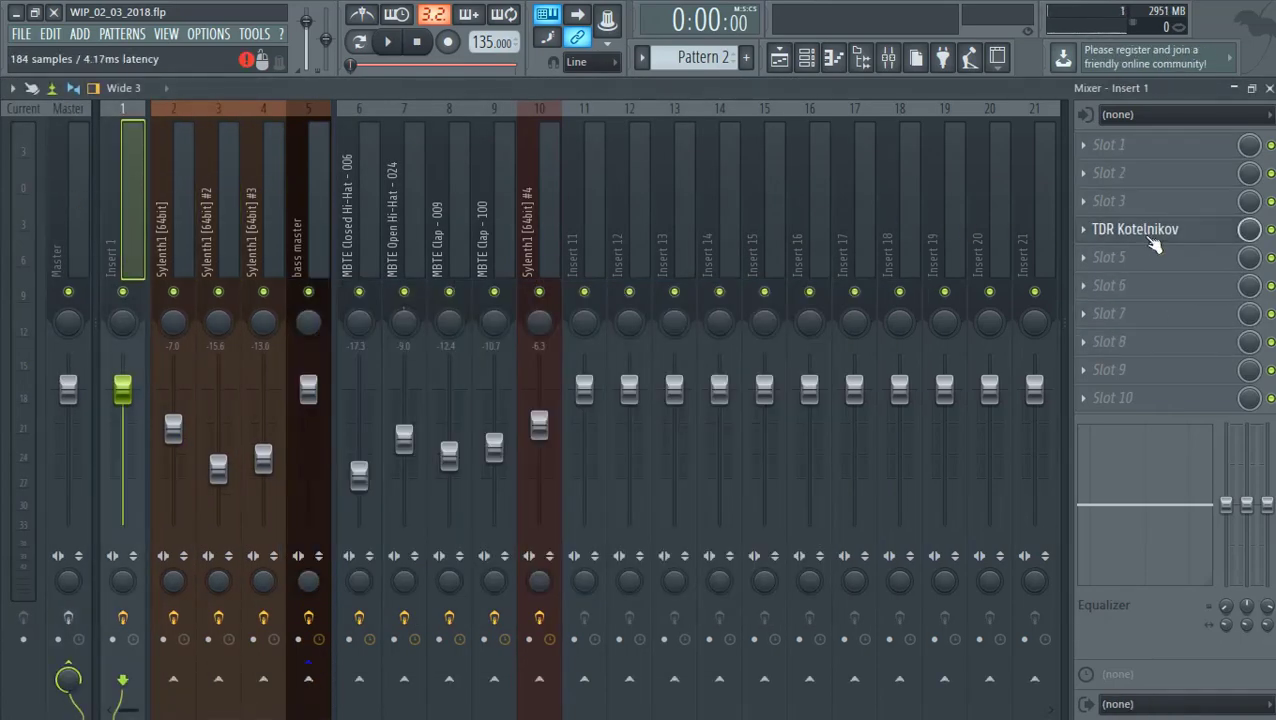
# Inspect the Gross Beat and Fruity parametric EQ 2 effects on the first Sylenth1 mixer track.
pyautogui.click(197, 201)
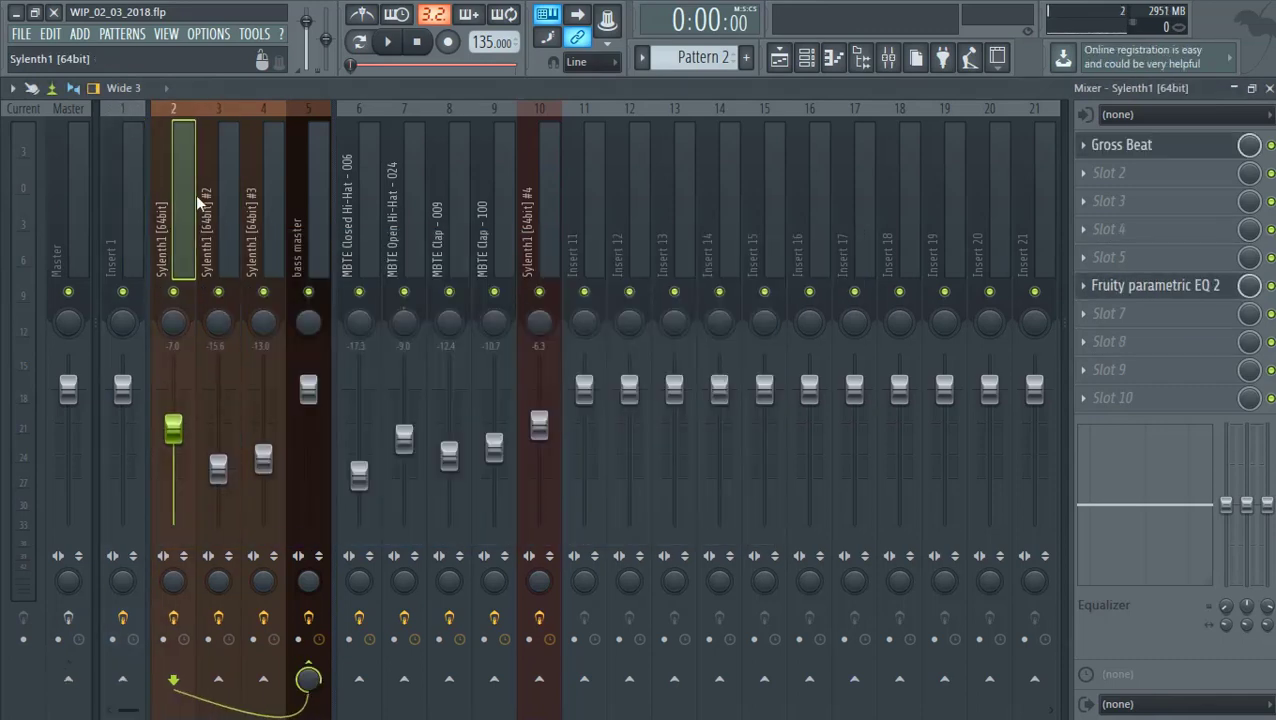
pyautogui.click(1124, 146)
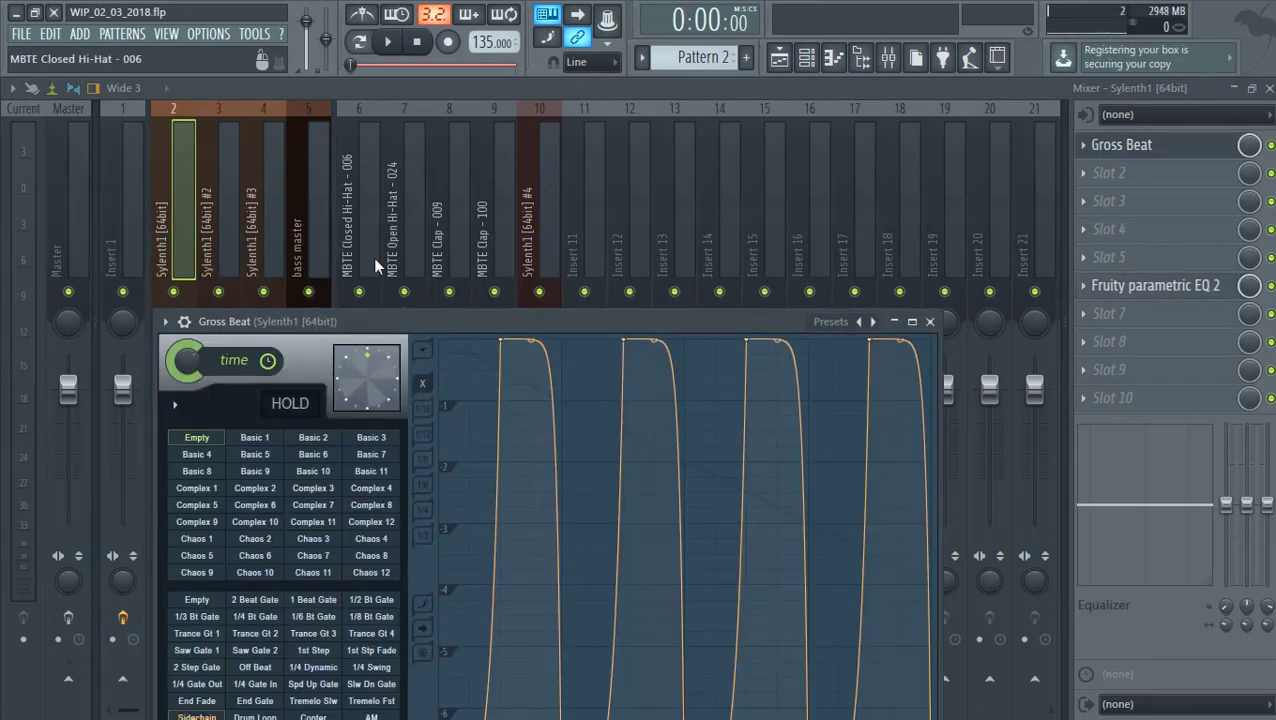
pyautogui.click(1147, 288)
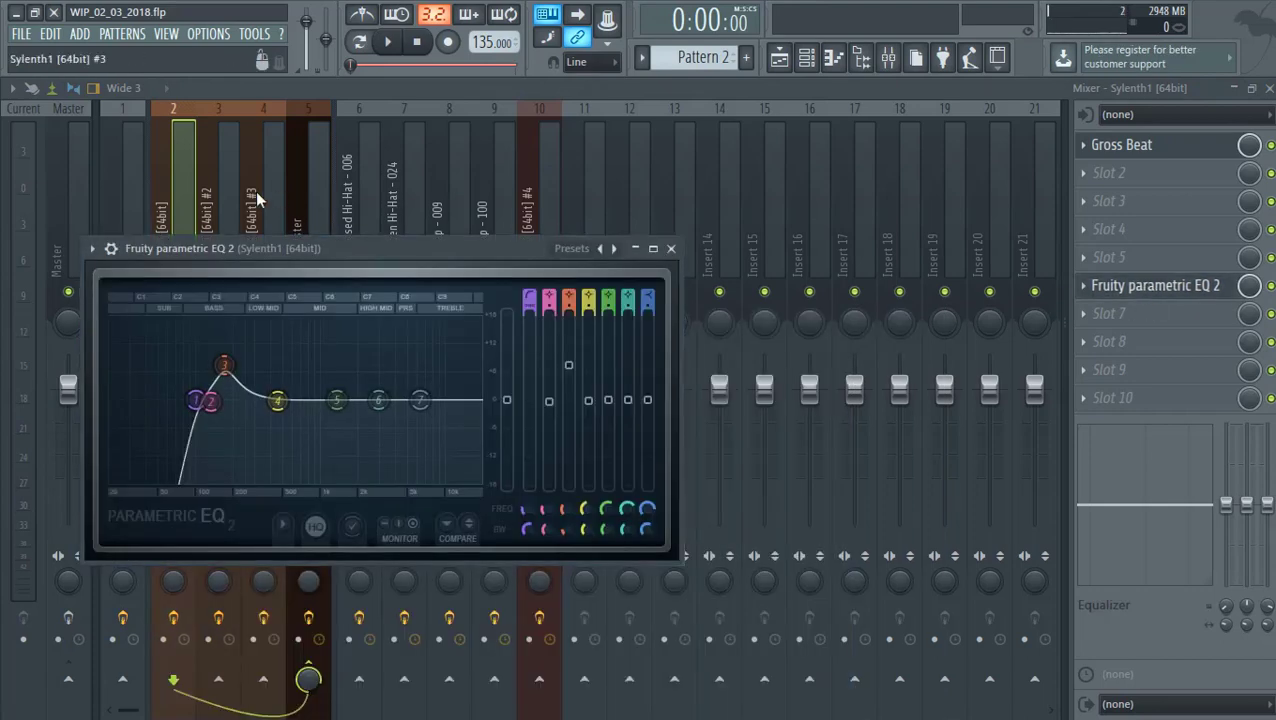
# Inspect the effects on the Sylenth1 #2 and Sylenth1 #3 mixer tracks, including Fruity parametric EQ 2 and Gross Beat.
pyautogui.click(222, 200)
pyautogui.click(1105, 232)
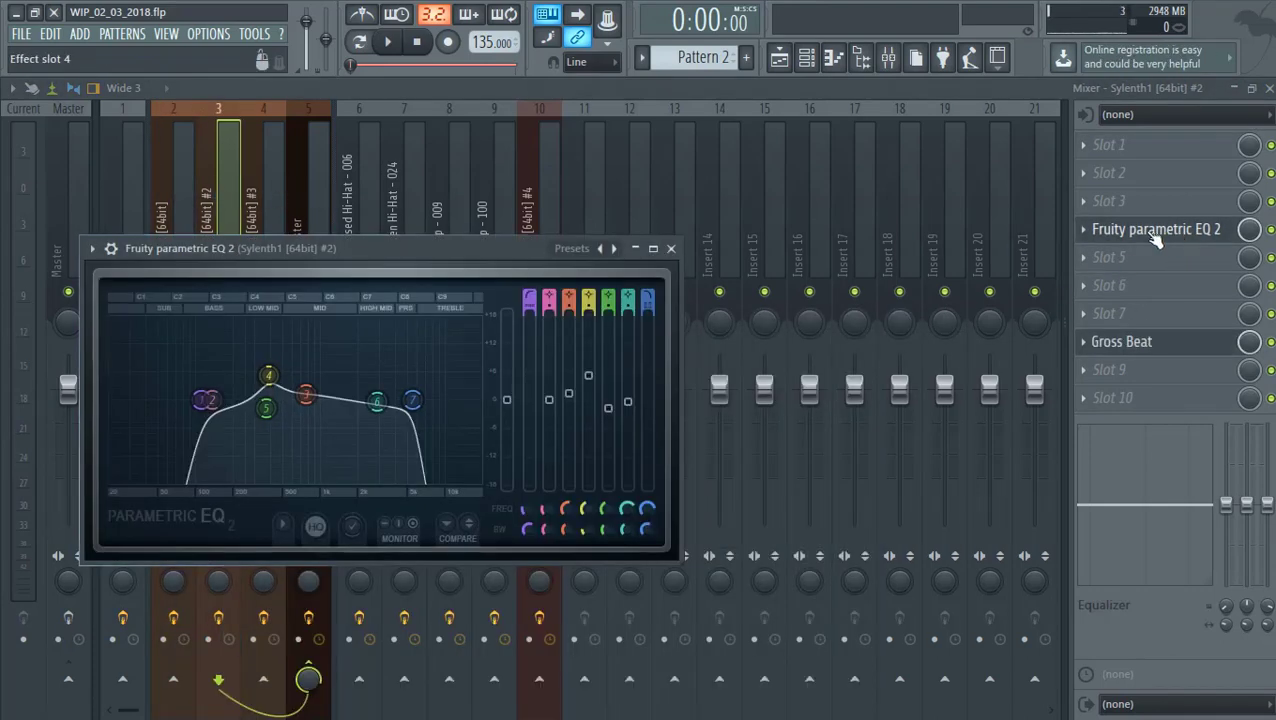
pyautogui.click(267, 174)
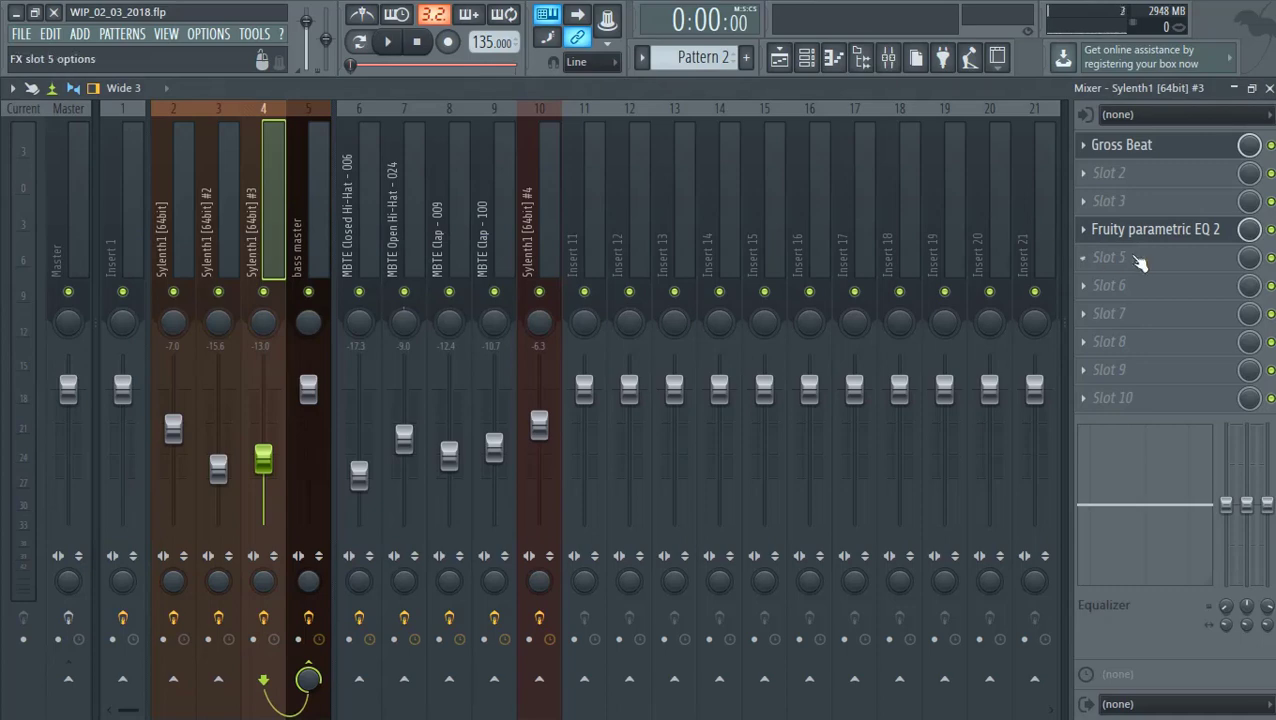
pyautogui.click(1163, 234)
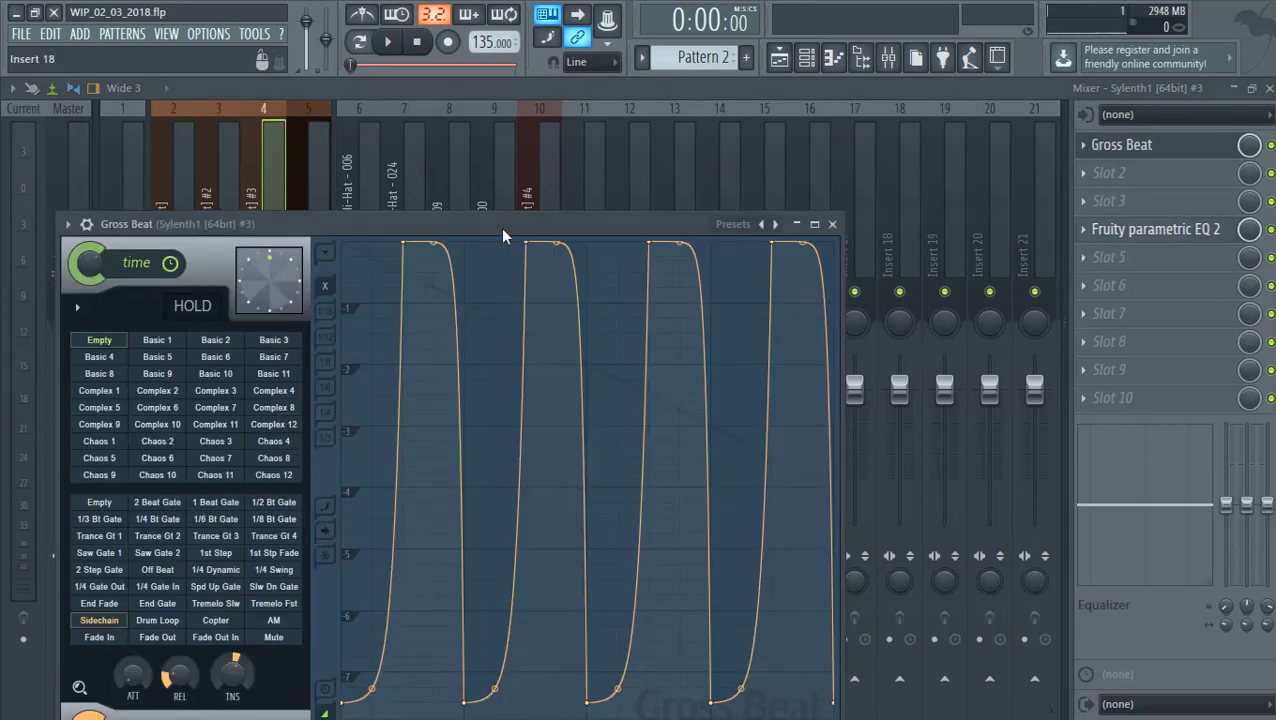
# Inspect the Fruity parametric EQ 2 curves on the MBTE Closed Hi-Hat and Open Hi-Hat mixer tracks.
pyautogui.click(348, 168)
pyautogui.click(1200, 258)
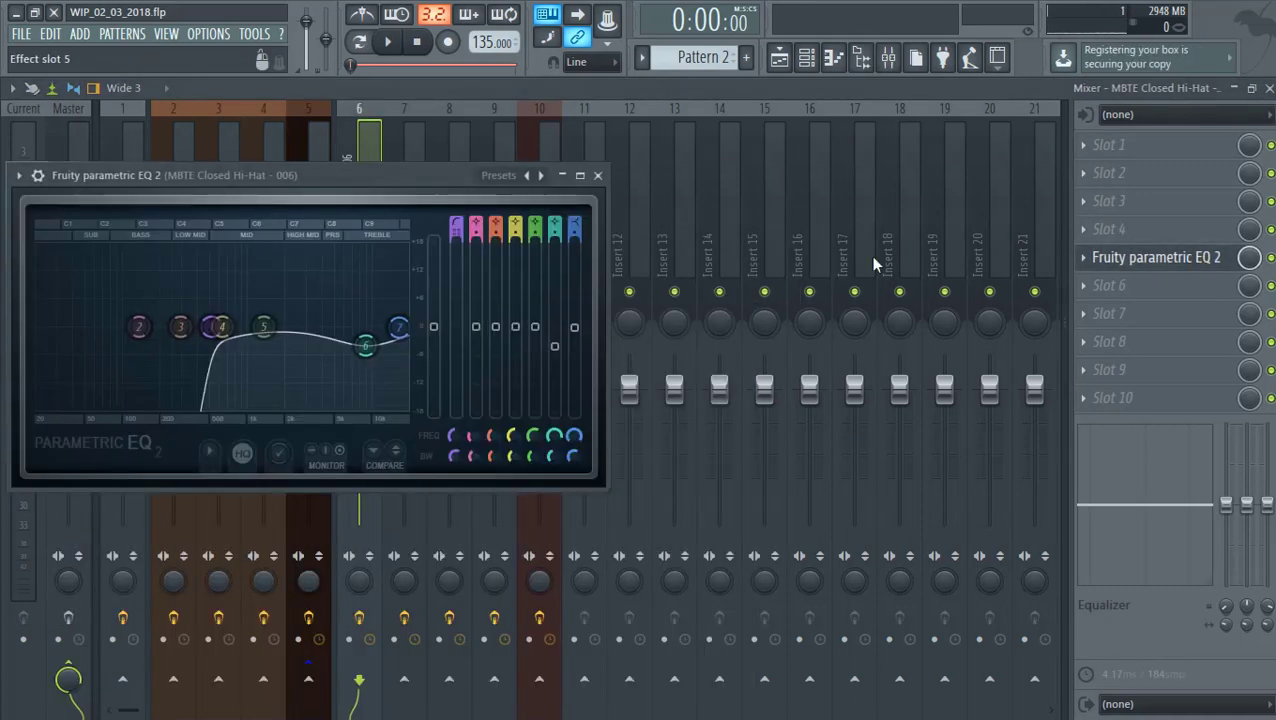
pyautogui.click(390, 145)
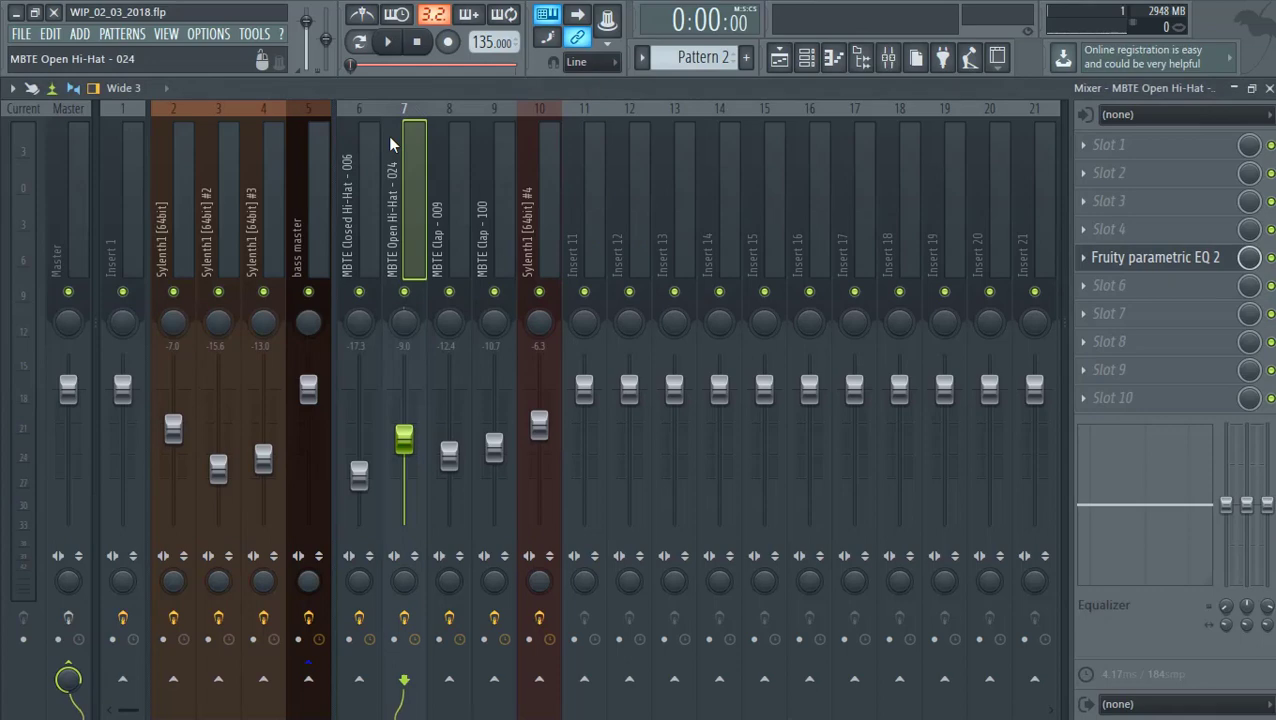
pyautogui.click(1172, 258)
# Inspect the Fruity parametric EQ 2 on the MBTE Clap - 009 and MBTE Clap - 100 mixer tracks.
pyautogui.click(452, 183)
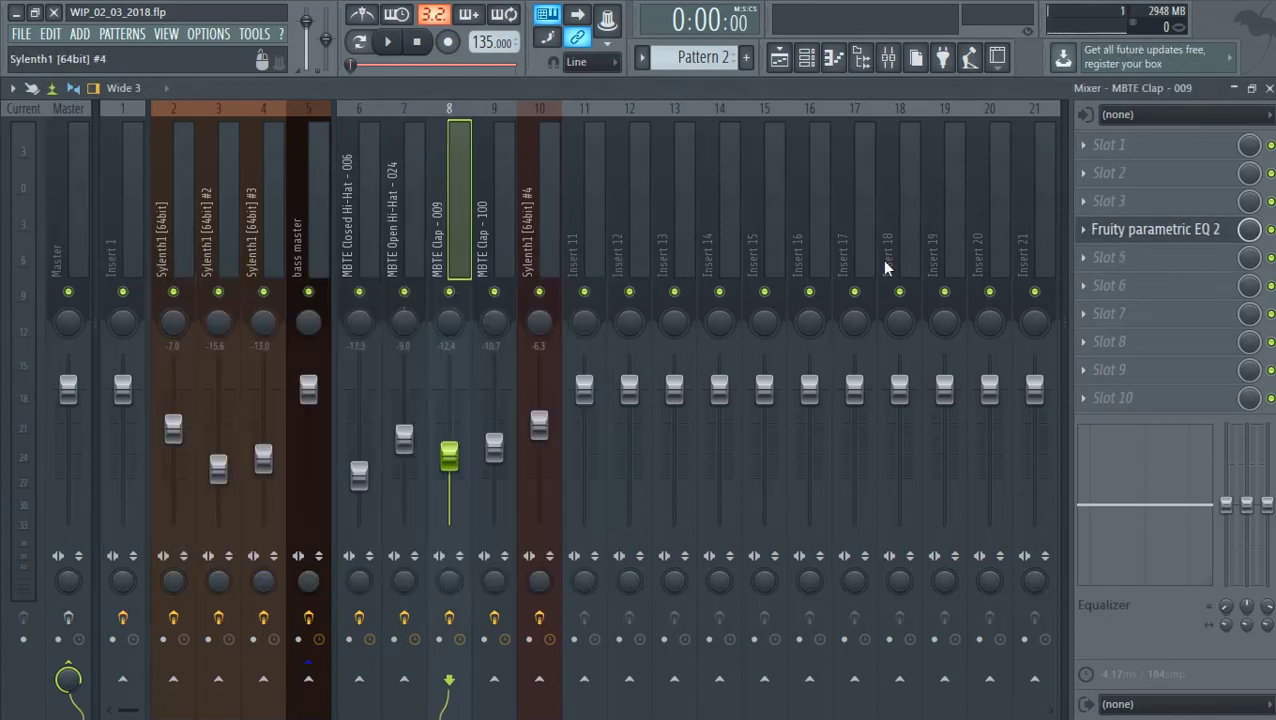
pyautogui.click(1182, 240)
pyautogui.click(494, 200)
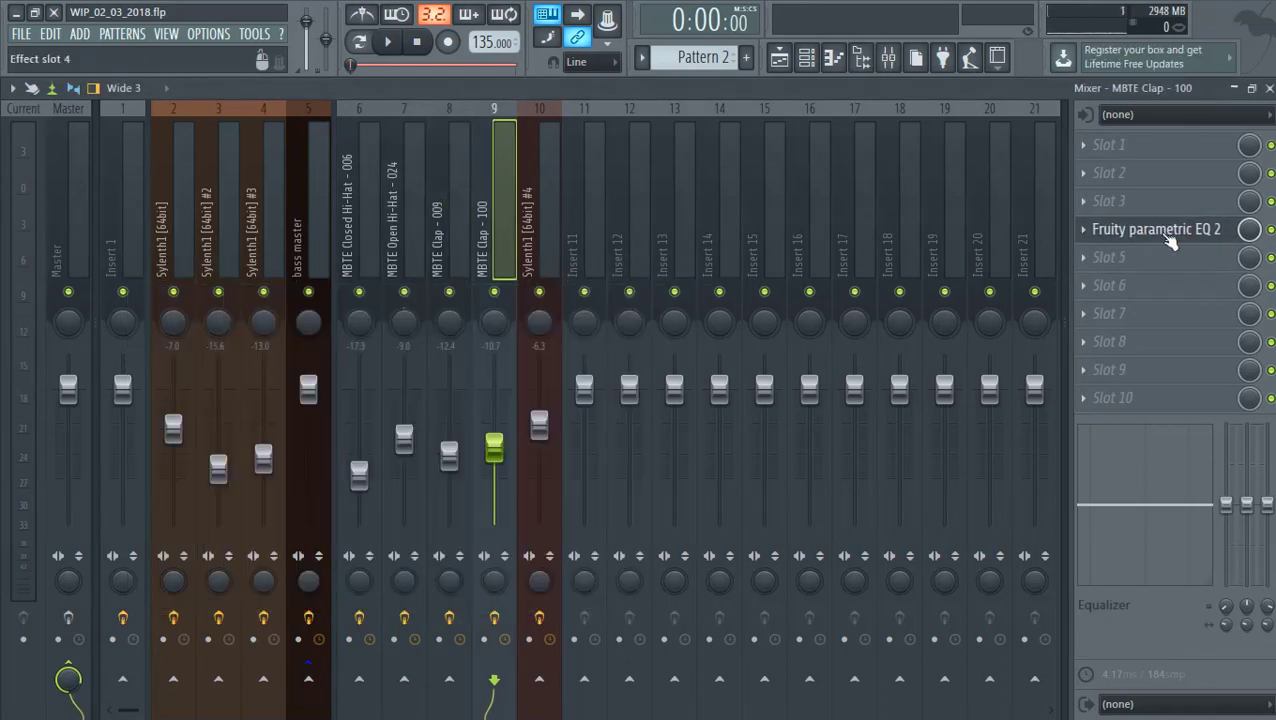
pyautogui.click(1170, 243)
# Inspect the Fruity parametric EQ 2 and FabFilter Pro-Q 2 curves on the Sylenth1 #4 mixer track.
pyautogui.click(527, 215)
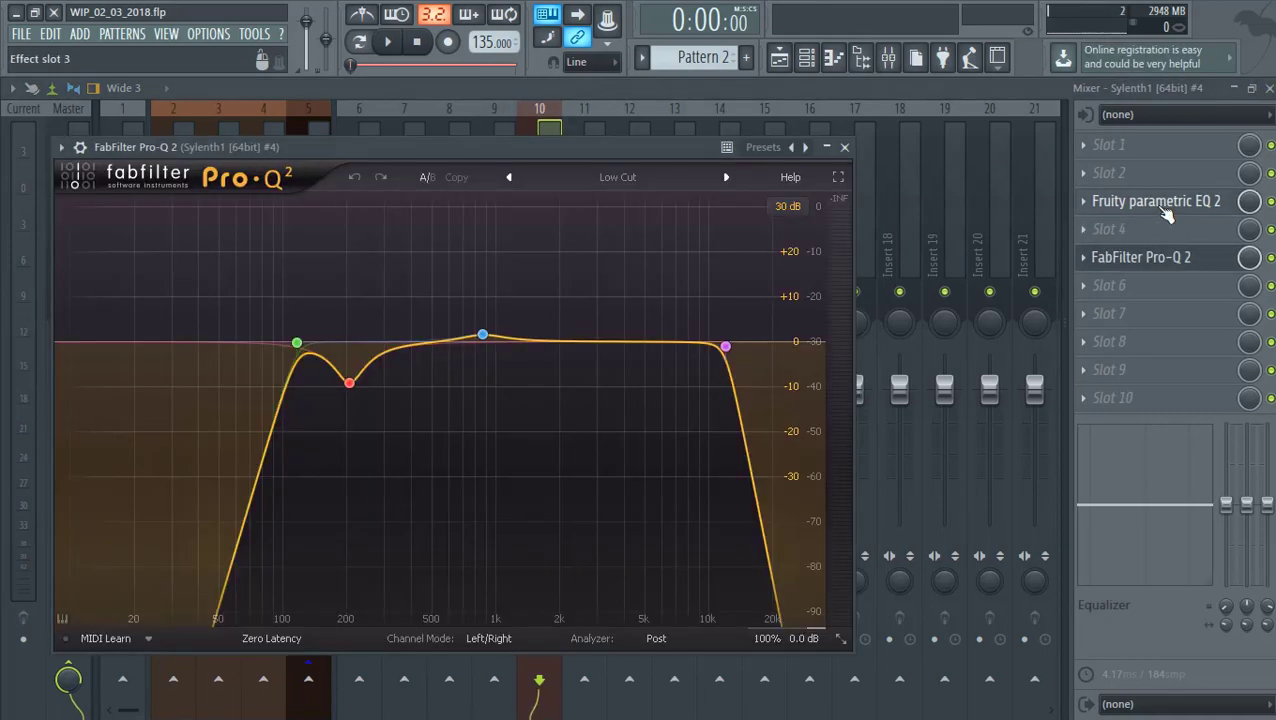
pyautogui.click(1163, 212)
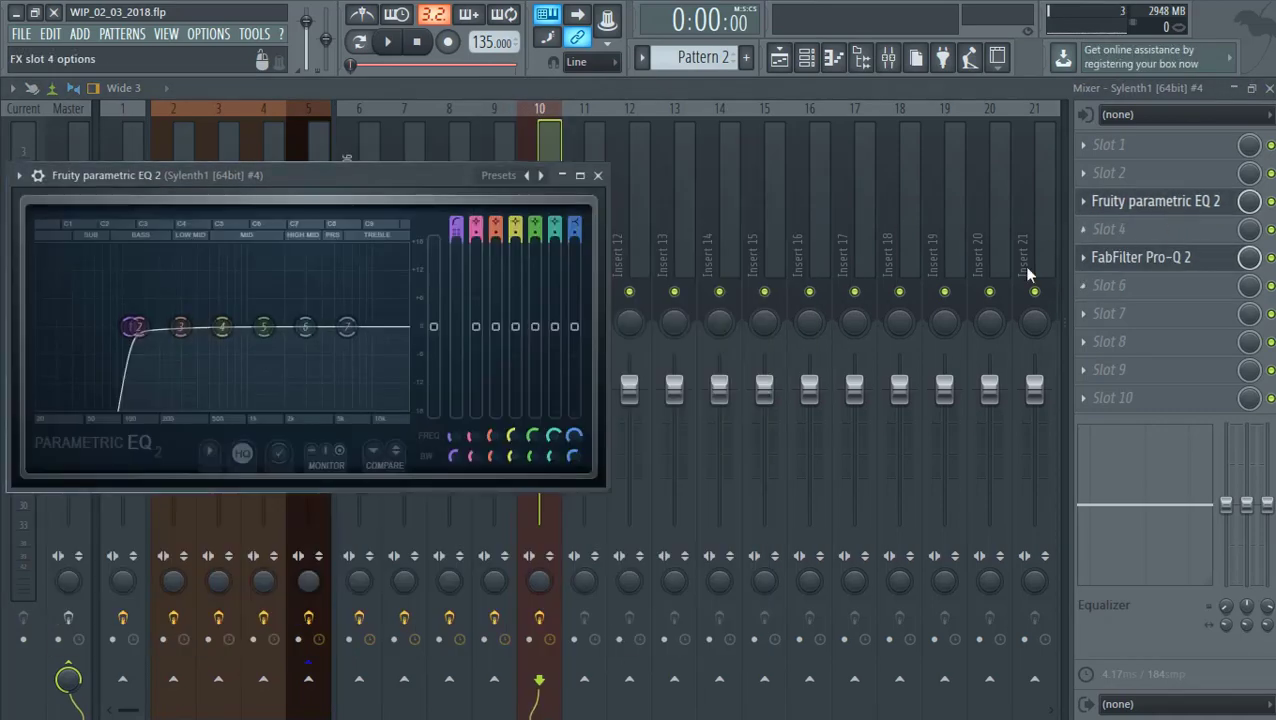
pyautogui.click(1155, 257)
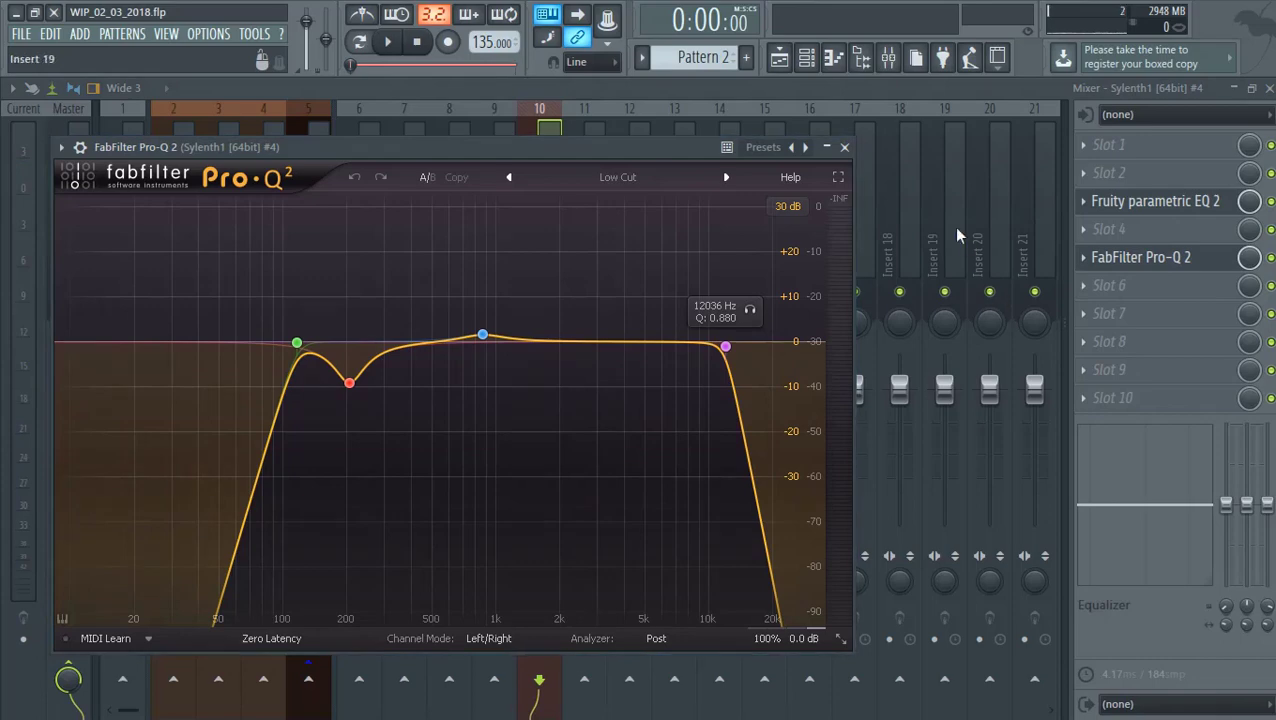
# Select the bass master mixer track and view the song arrangement in the playlist.
pyautogui.moveTo(957, 230); pyautogui.dragTo(308, 211)
pyautogui.click(307, 218)
pyautogui.click(785, 60)
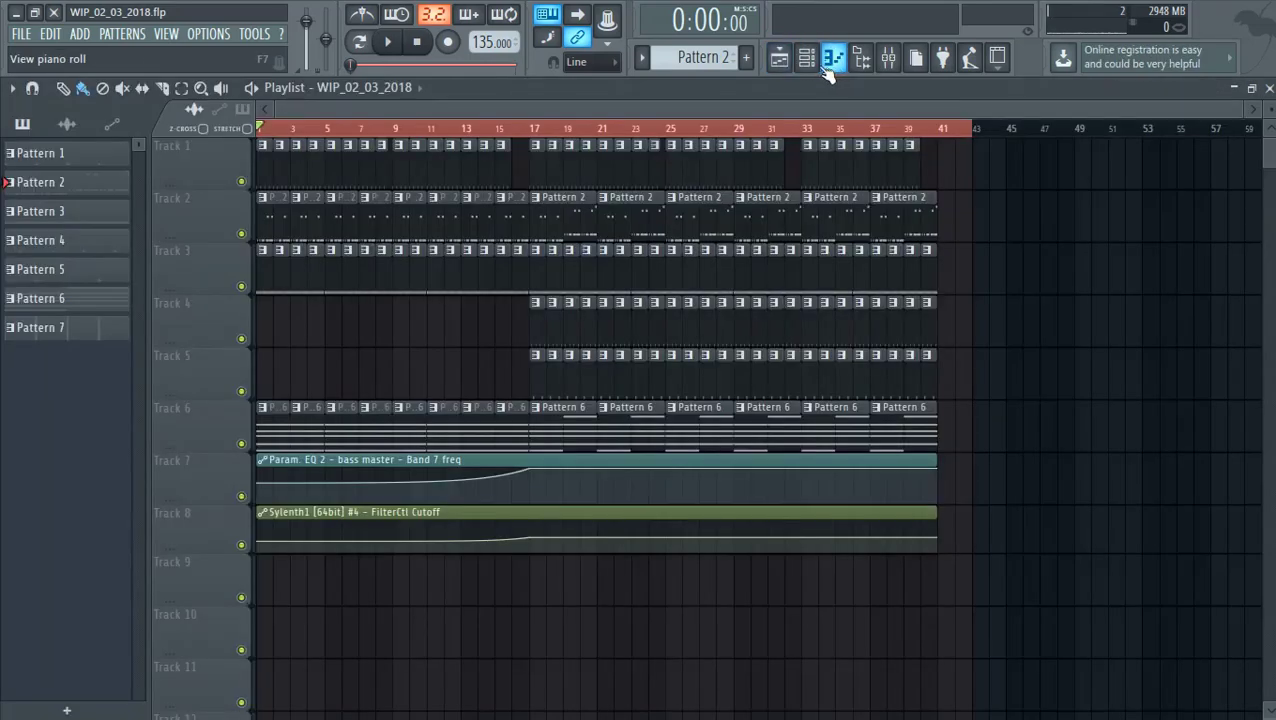
# Show Pattern 1's MBTE Trance Kick notes in the piano roll, check the channel rack and play the pattern.
pyautogui.click(836, 64)
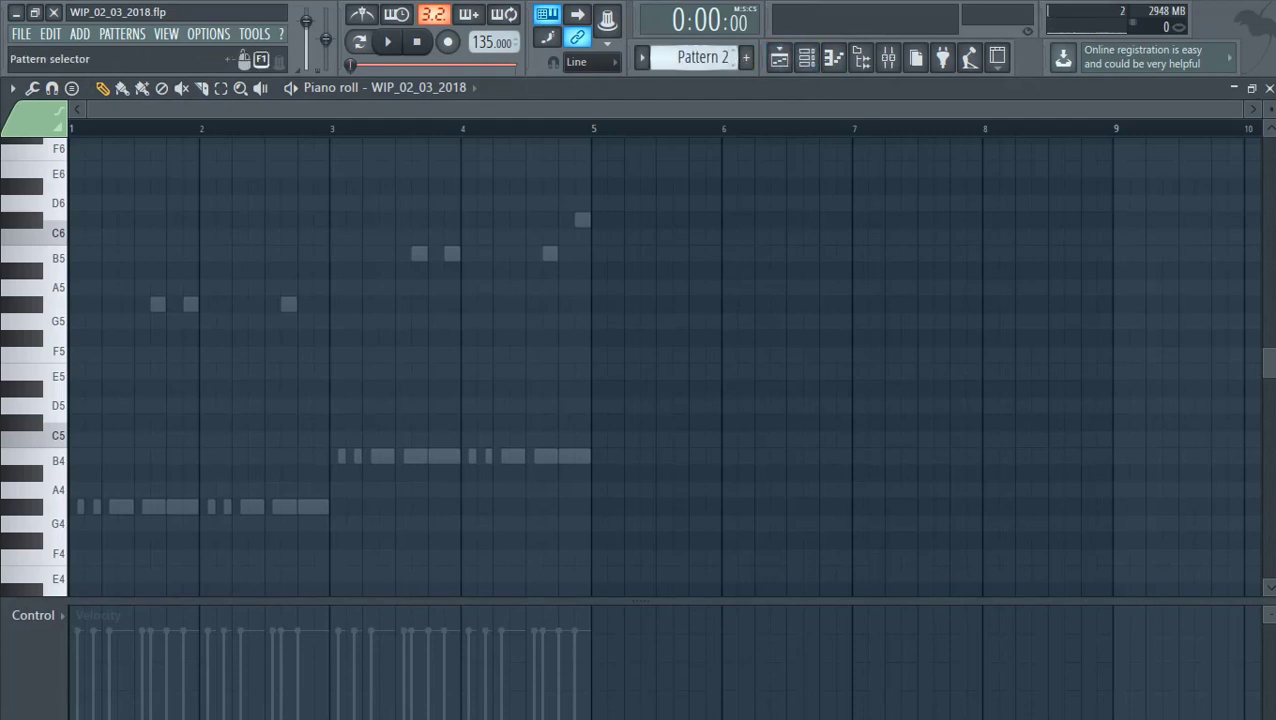
pyautogui.moveTo(700, 58); pyautogui.dragTo(700, 70)
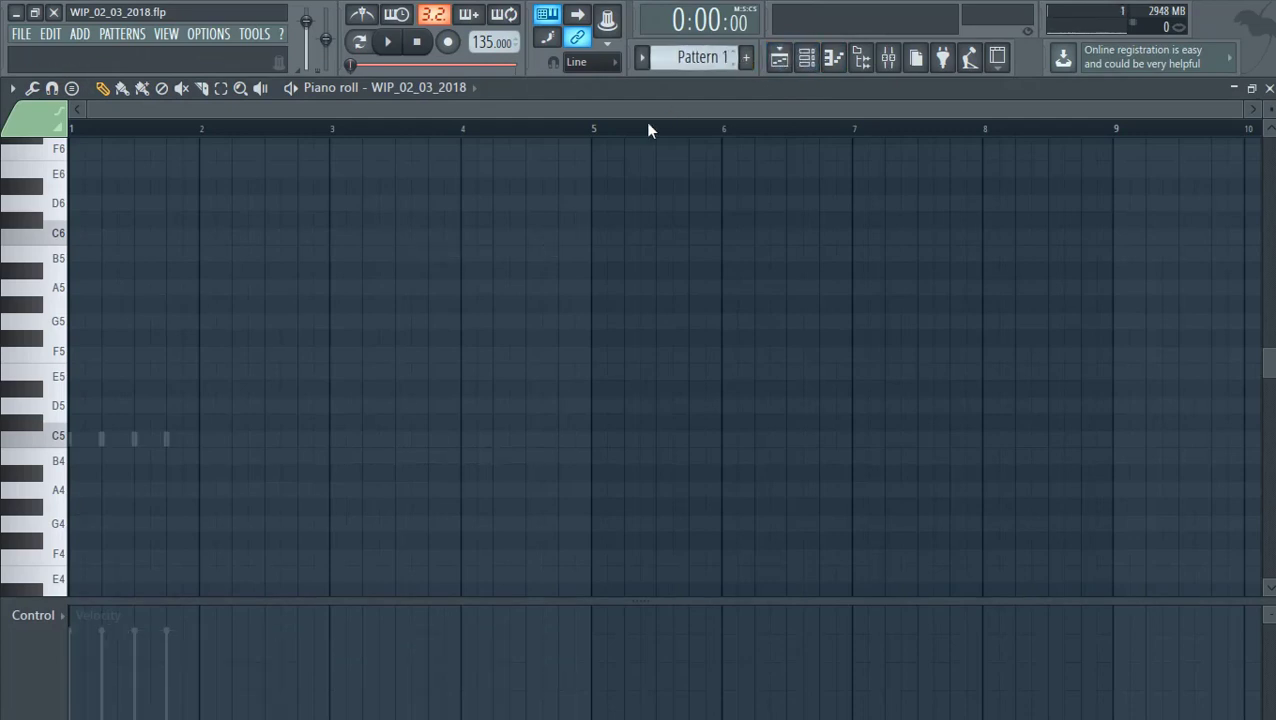
pyautogui.doubleClick(167, 443)
pyautogui.click(808, 58)
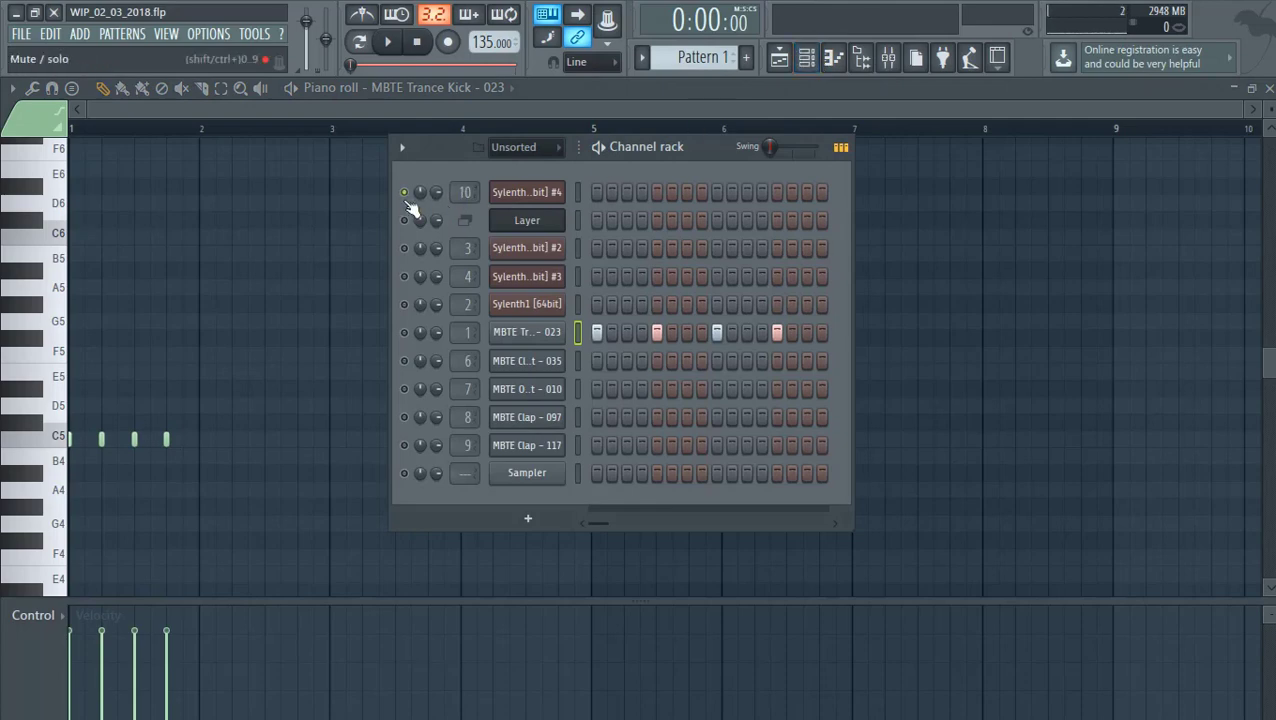
pyautogui.press('F6')
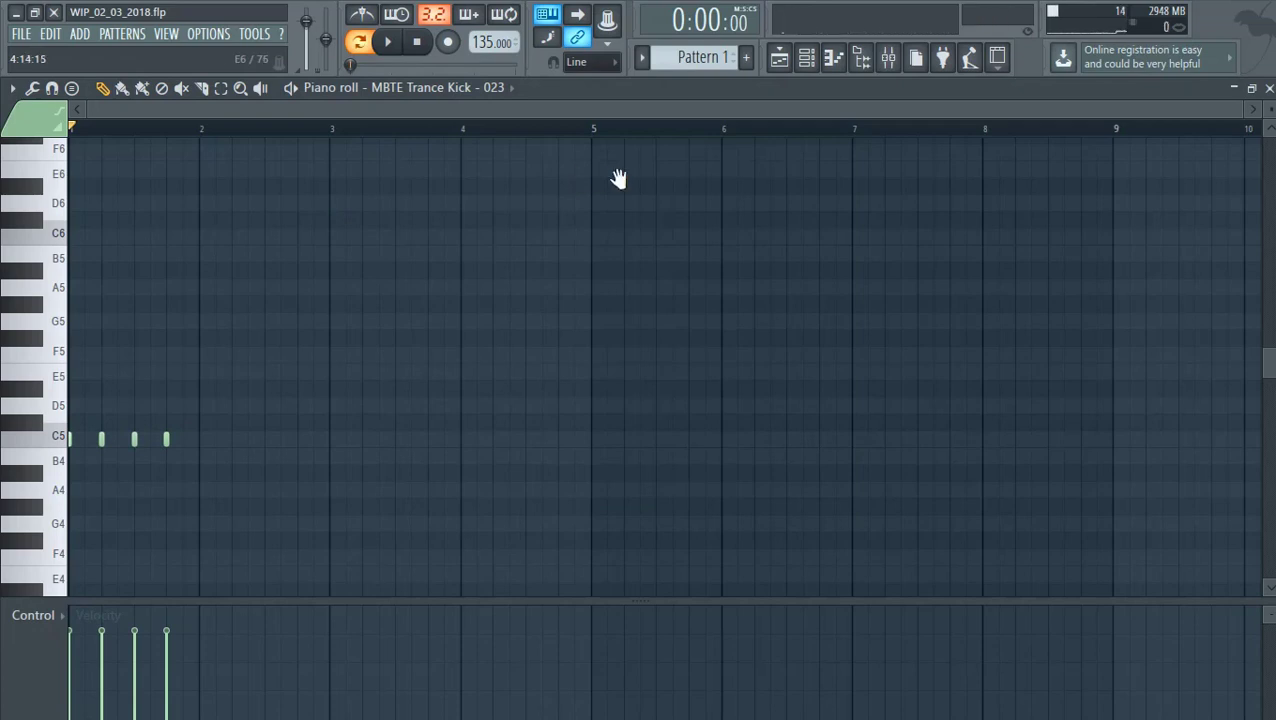
pyautogui.press('space')
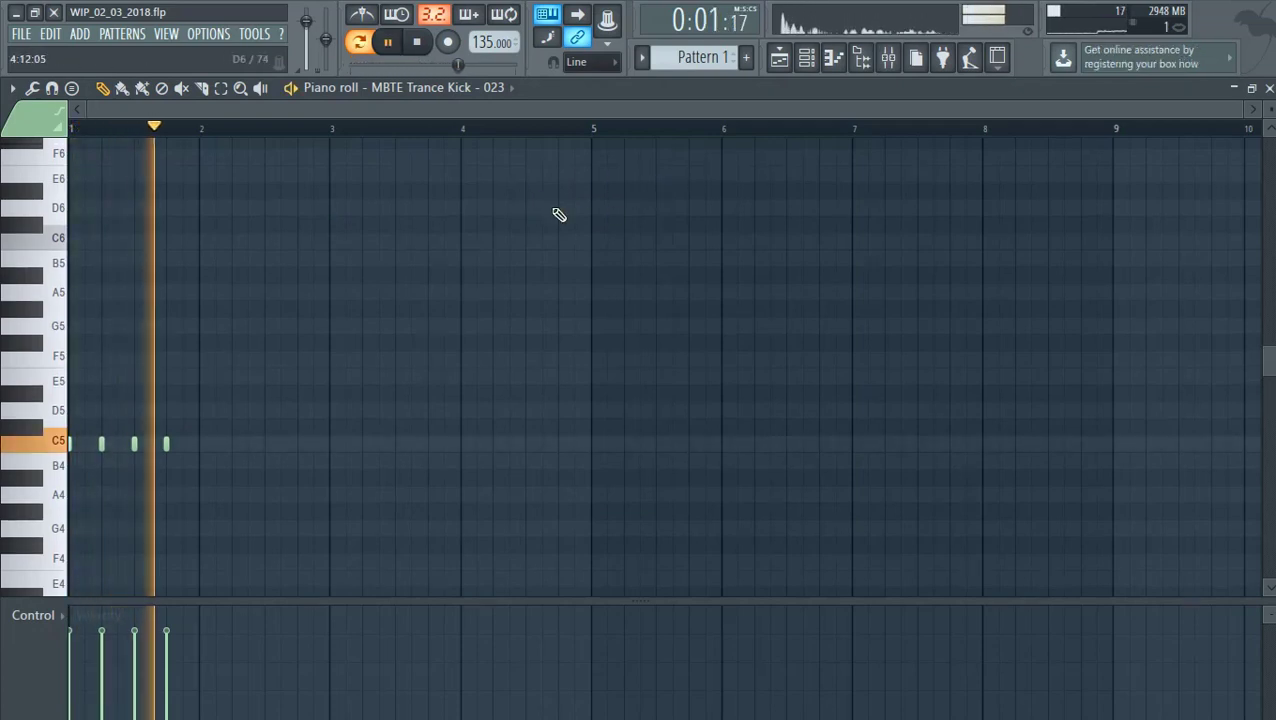
pyautogui.press('space')
# Switch to Pattern 2, show the Layer channel's bass notes in the piano roll and play them.
pyautogui.moveTo(679, 60); pyautogui.dragTo(679, 50)
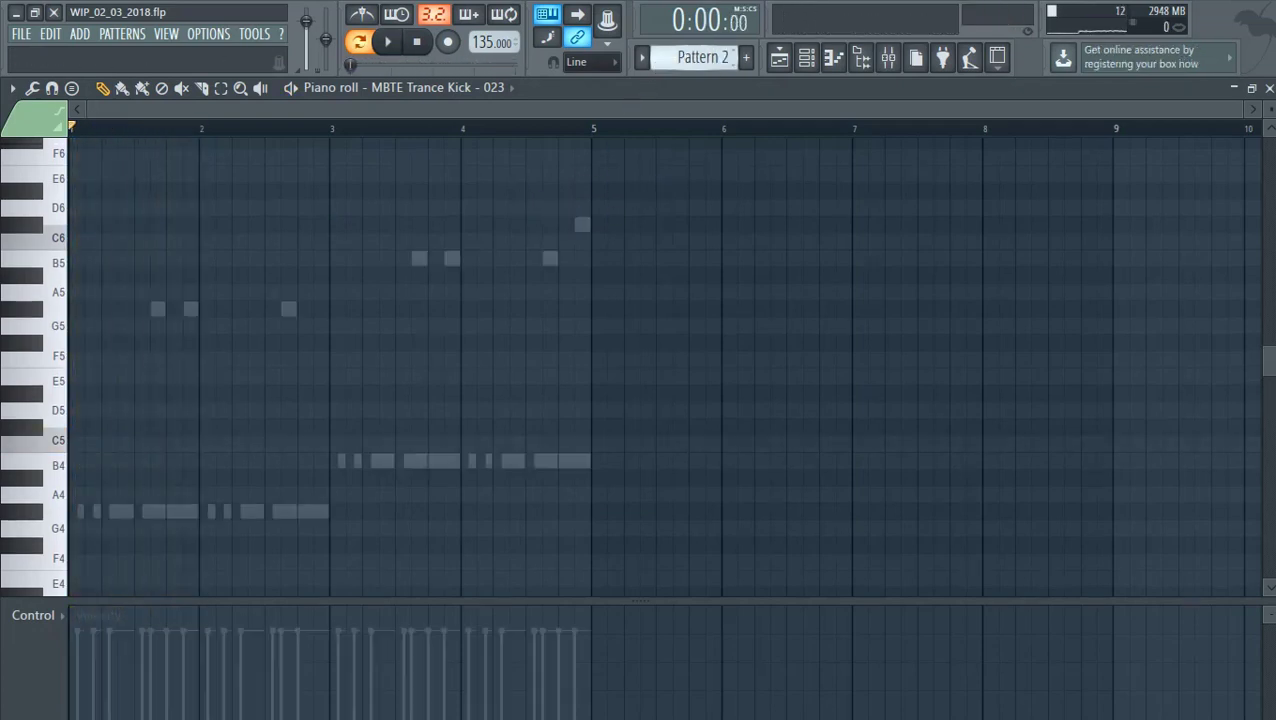
pyautogui.doubleClick(452, 259)
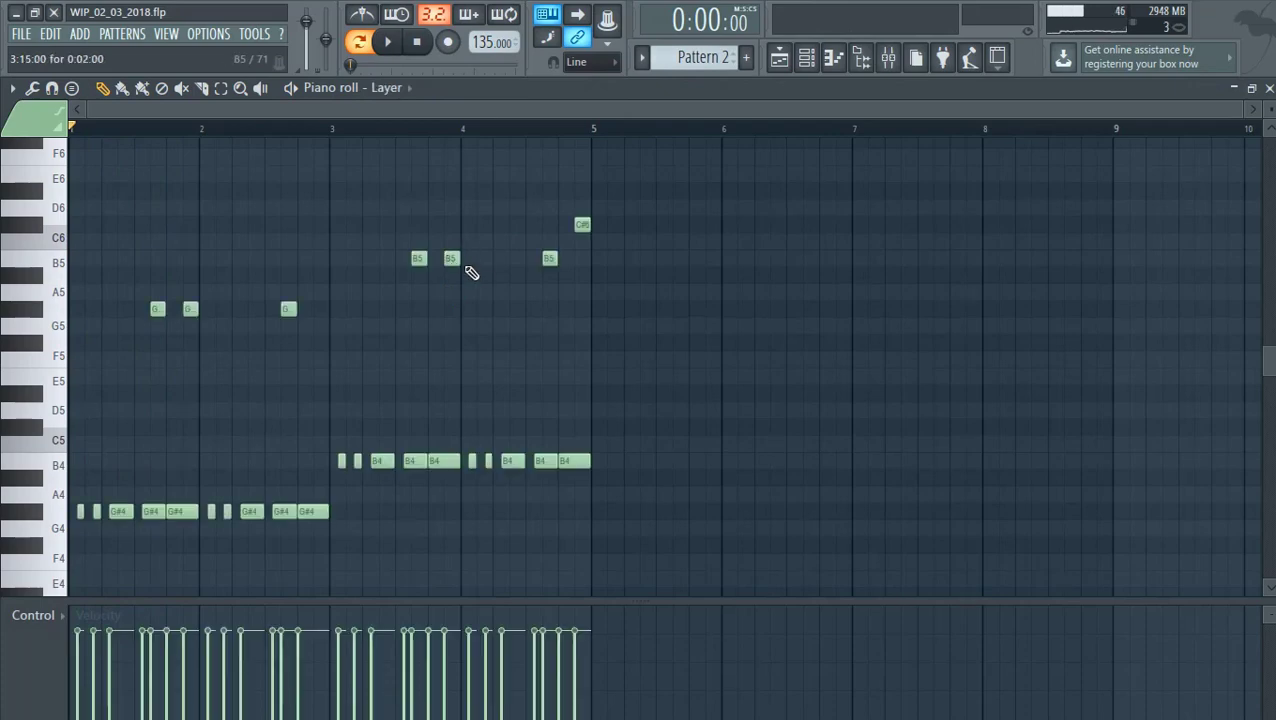
pyautogui.press('space')
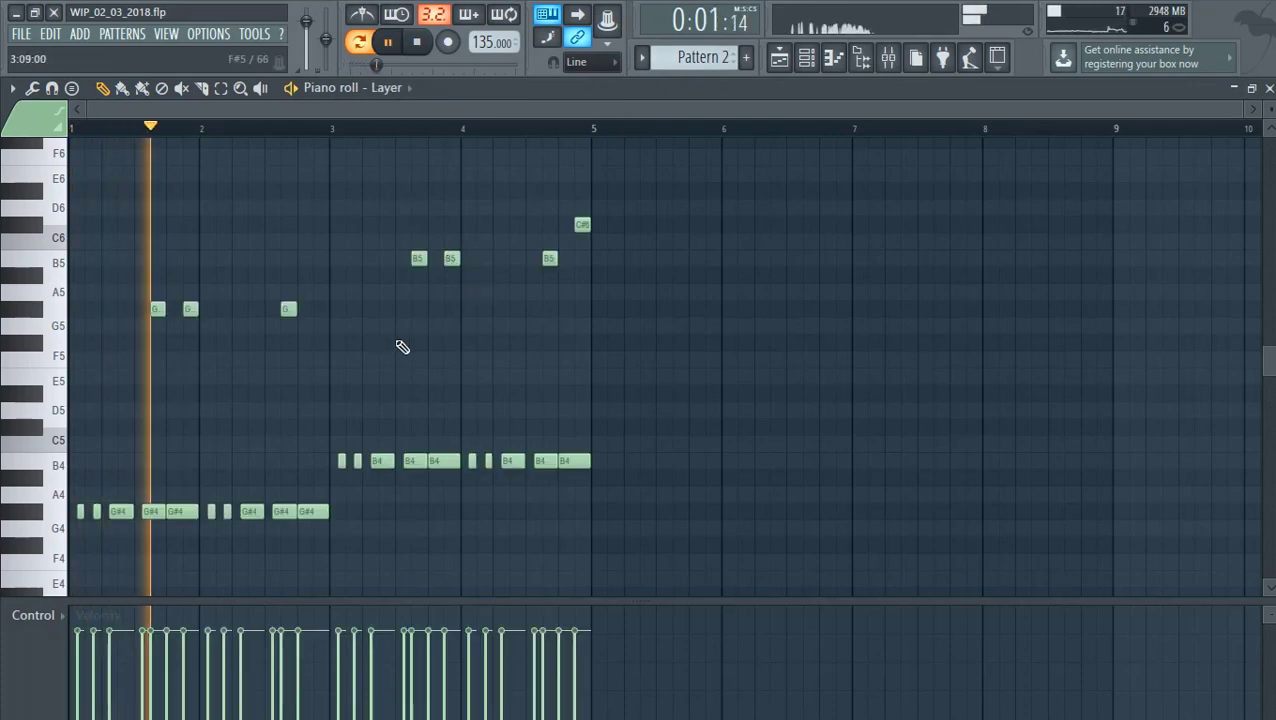
pyautogui.press('space')
# Check the playlist, then return to Pattern 2's Layer notes in the piano roll and examine them during playback.
pyautogui.click(779, 57)
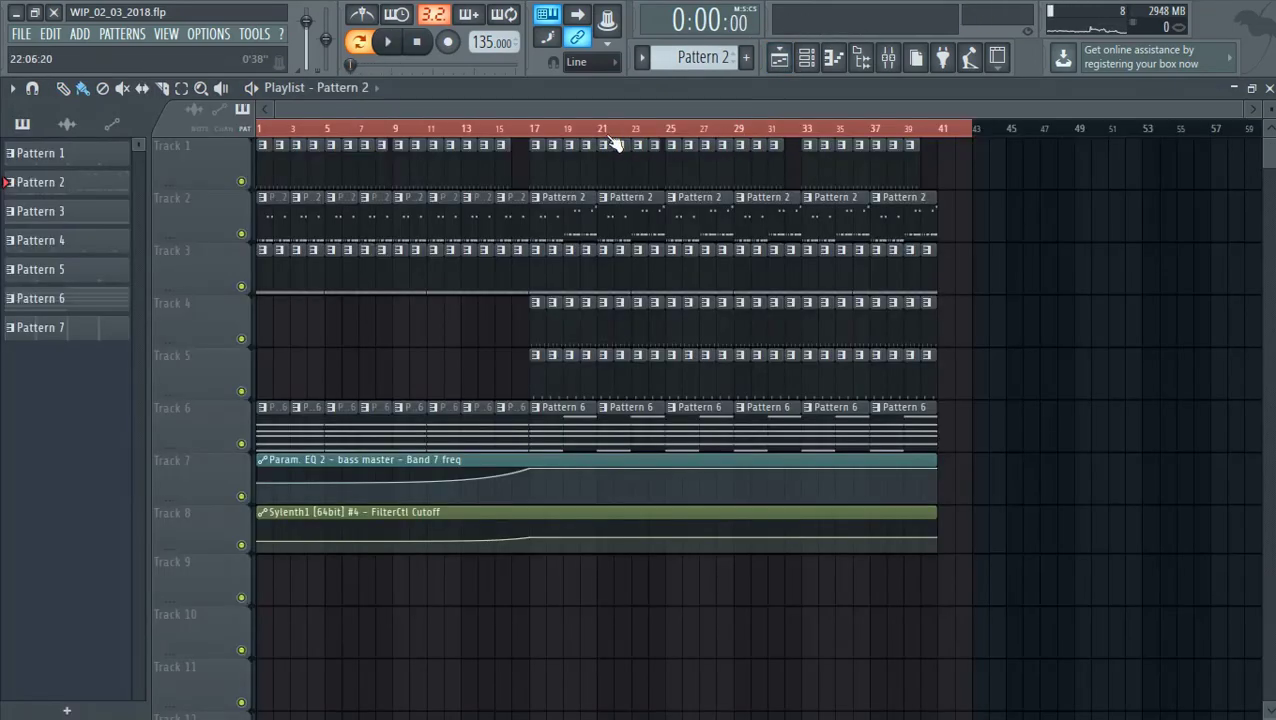
pyautogui.click(834, 58)
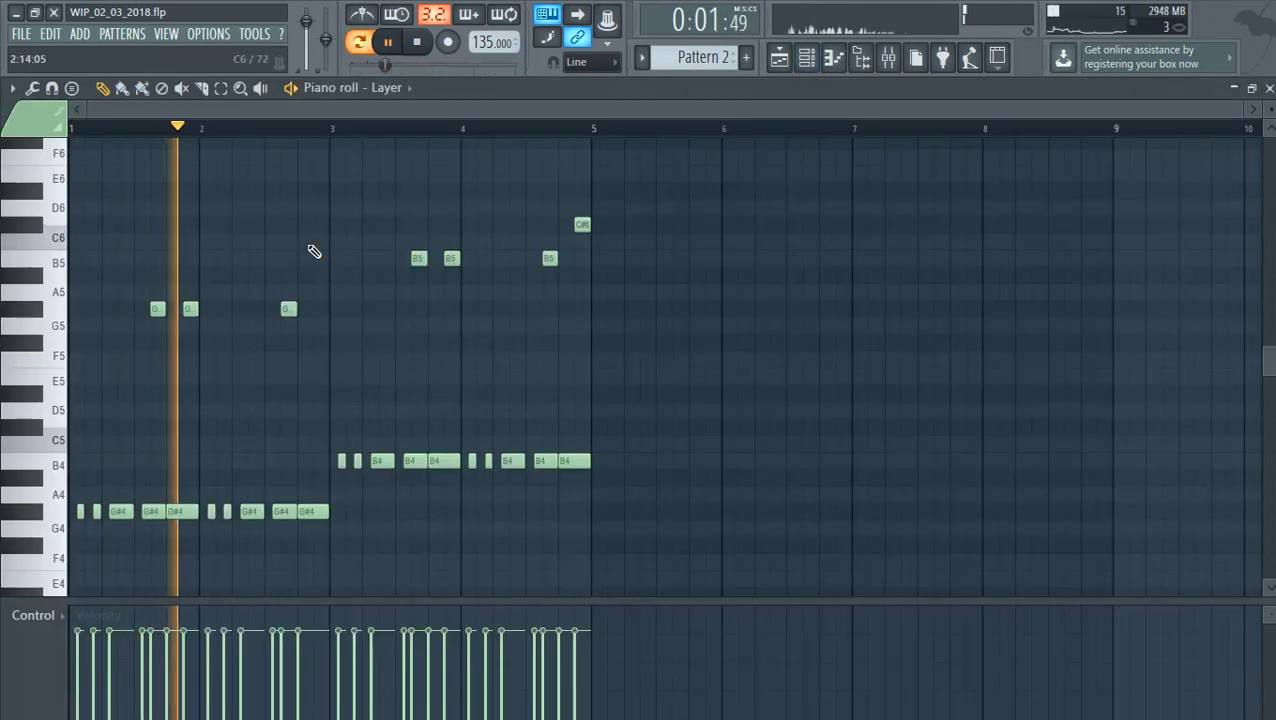
pyautogui.scroll(1, 335, 214)
pyautogui.moveTo(335, 214); pyautogui.dragTo(407, 313)
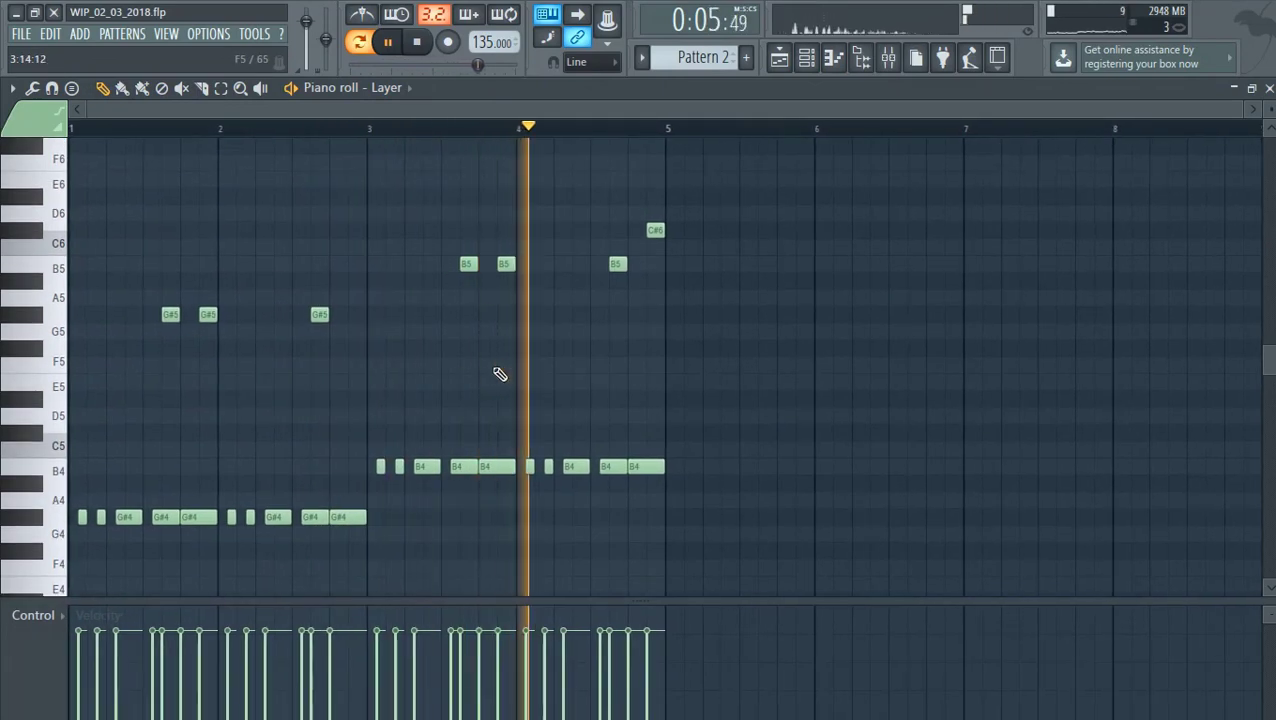
pyautogui.scroll(-3, 498, 365)
pyautogui.scroll(4, 510, 390)
pyautogui.press('space')
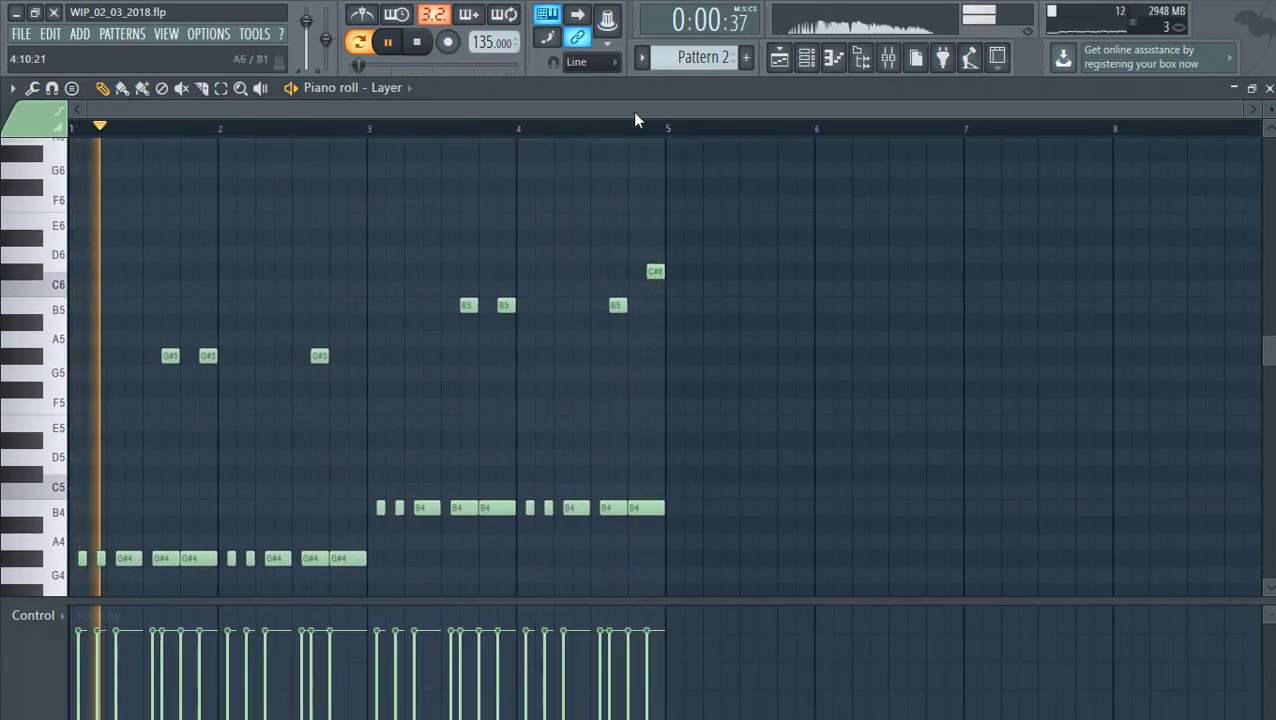
# Switch to Pattern 3, play it and show its MBTE Closed Hi-Hat notes in the piano roll.
pyautogui.moveTo(692, 58); pyautogui.dragTo(692, 50)
pyautogui.press('space')
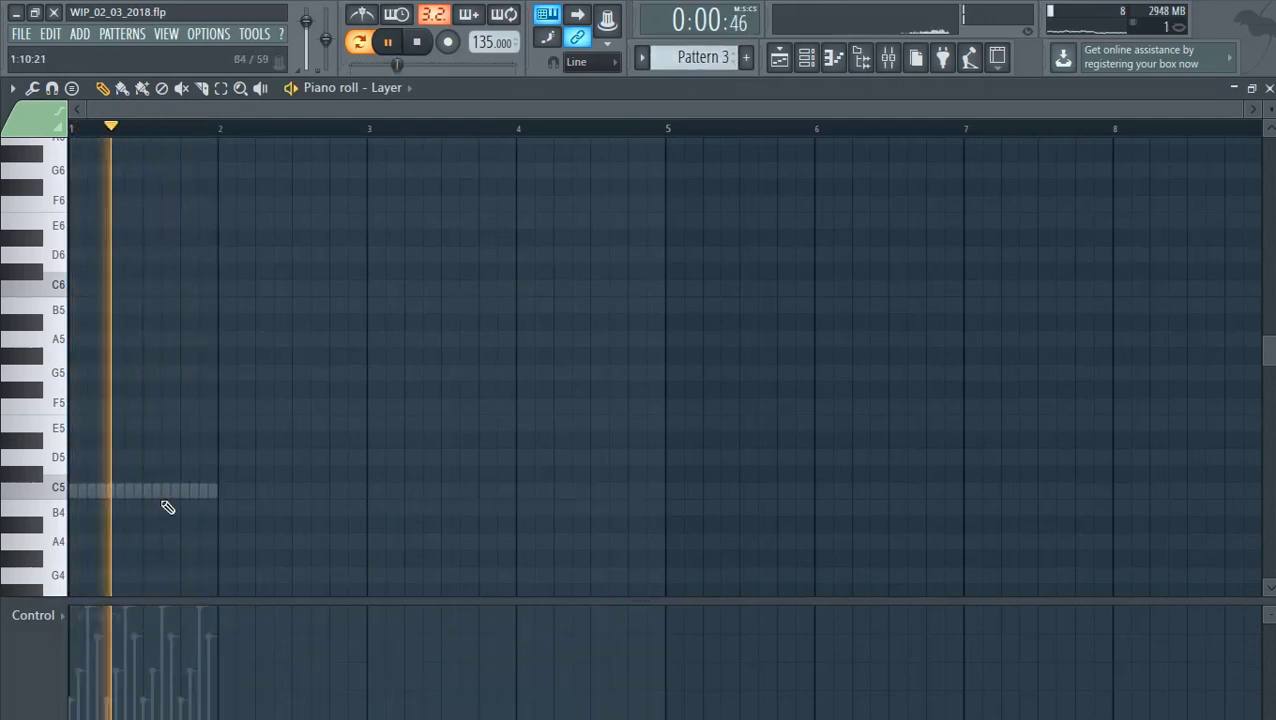
pyautogui.doubleClick(164, 495)
pyautogui.press('space')
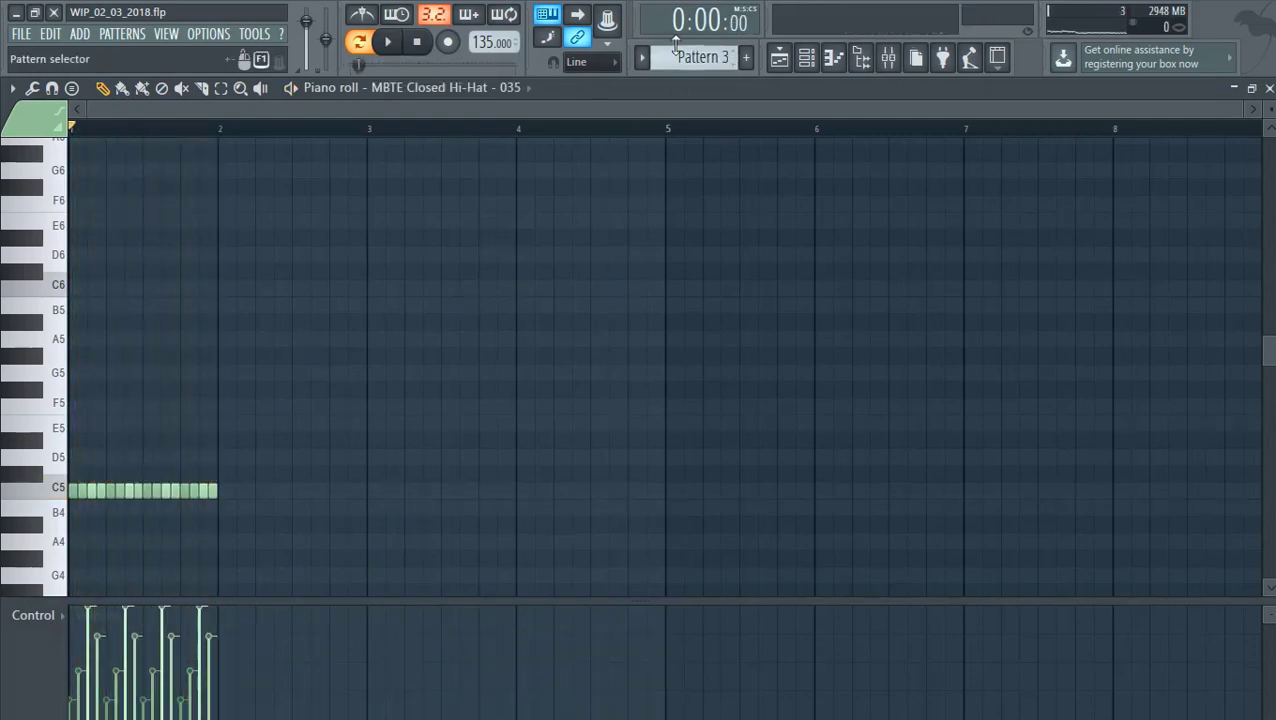
# Play Pattern 4 and switch to Pattern 5 during playback.
pyautogui.moveTo(692, 58); pyautogui.dragTo(692, 50)
pyautogui.press('space')
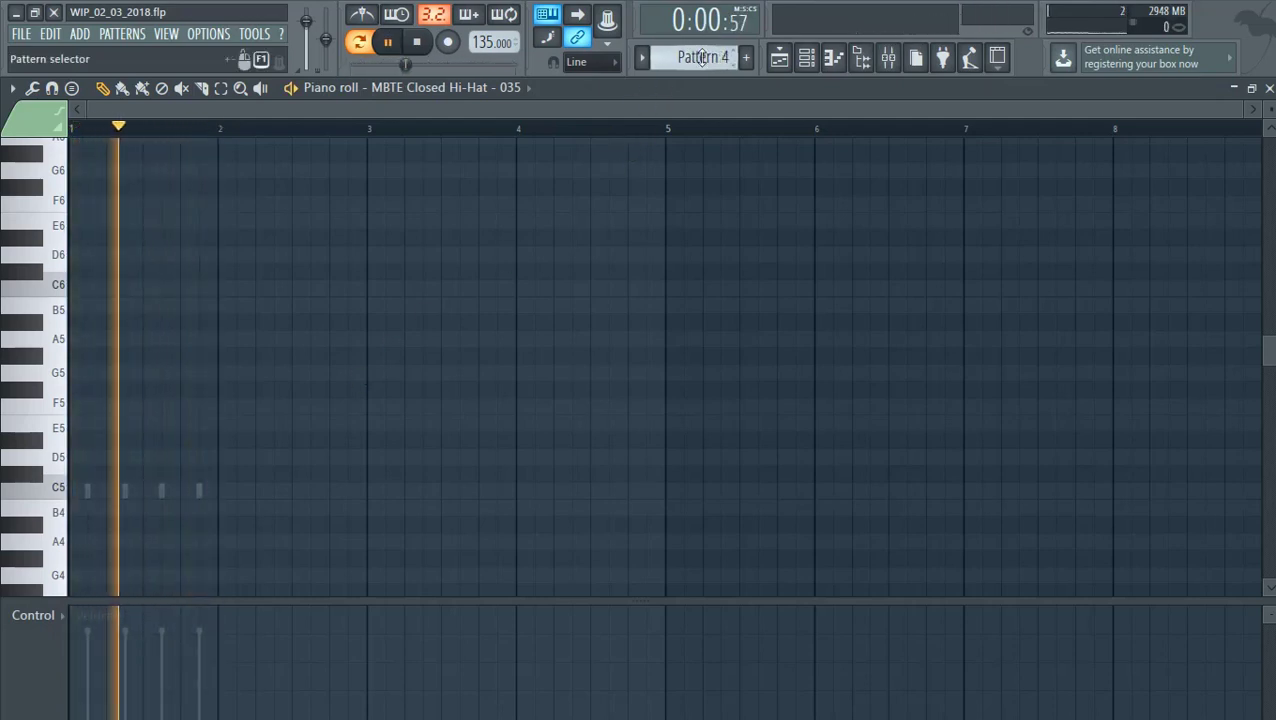
pyautogui.scroll(1, 700, 56)
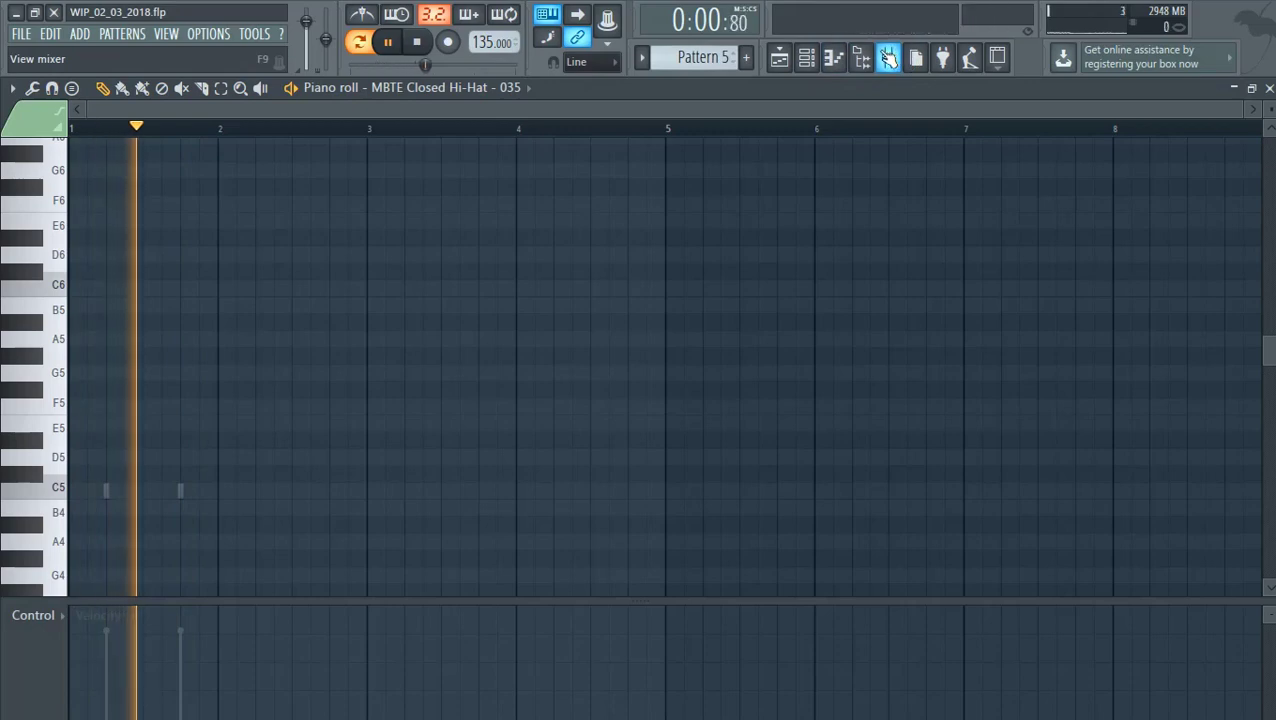
# View the mixer during playback, selecting the MBTE Clap - 100 track and the Sylenth1 #4 track.
pyautogui.click(888, 57)
pyautogui.click(483, 210)
pyautogui.click(546, 195)
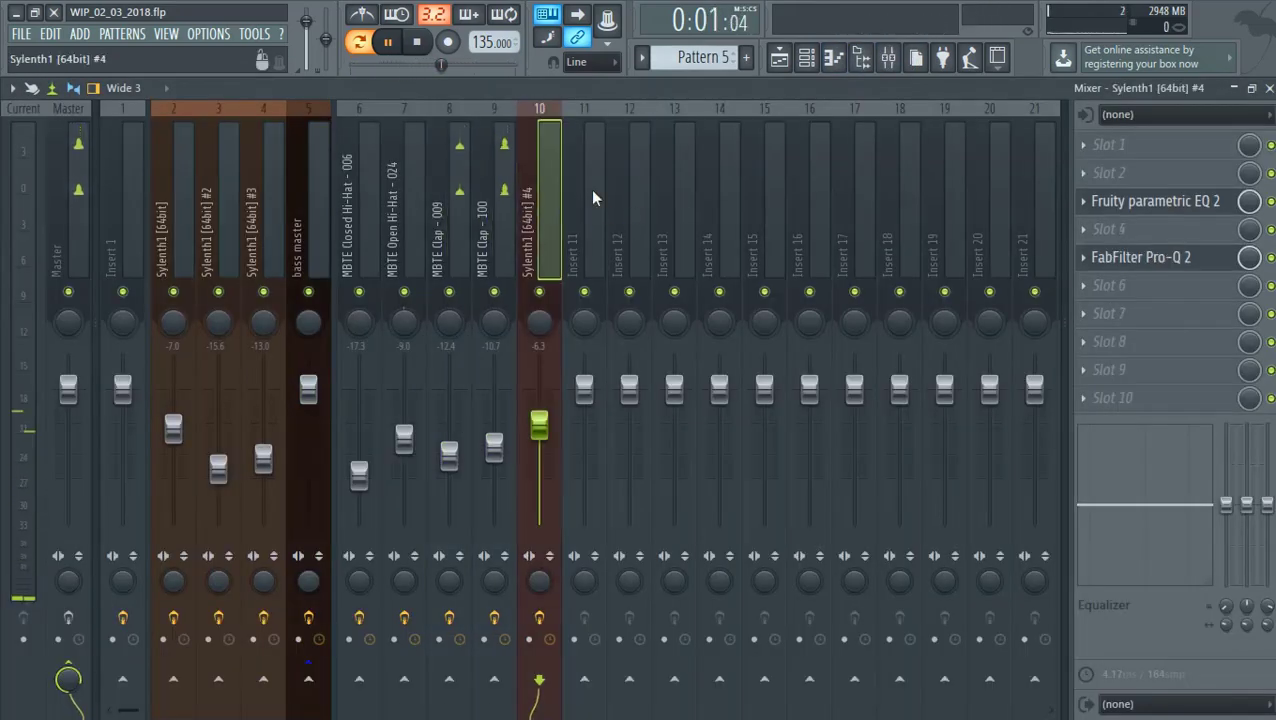
# Open the first Sylenth1 channel's synth from the channel rack and move its window lower on the screen.
pyautogui.click(806, 58)
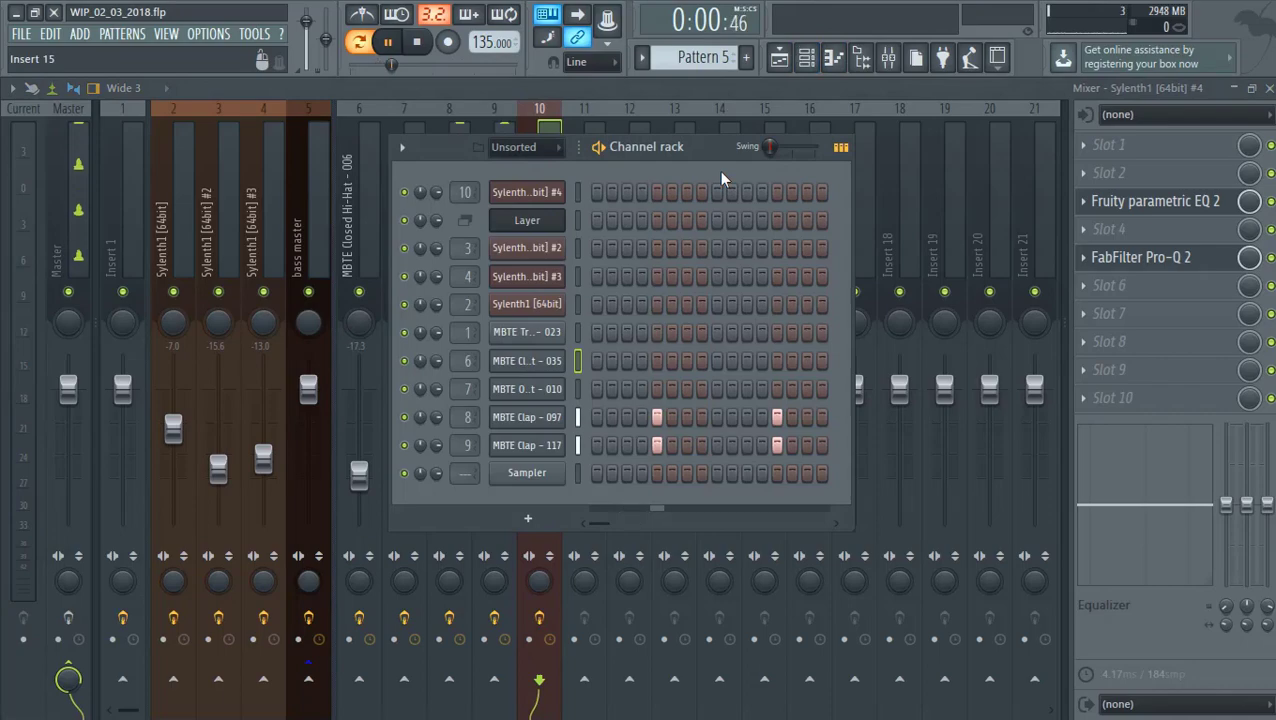
pyautogui.click(545, 304)
pyautogui.moveTo(708, 91); pyautogui.dragTo(632, 357)
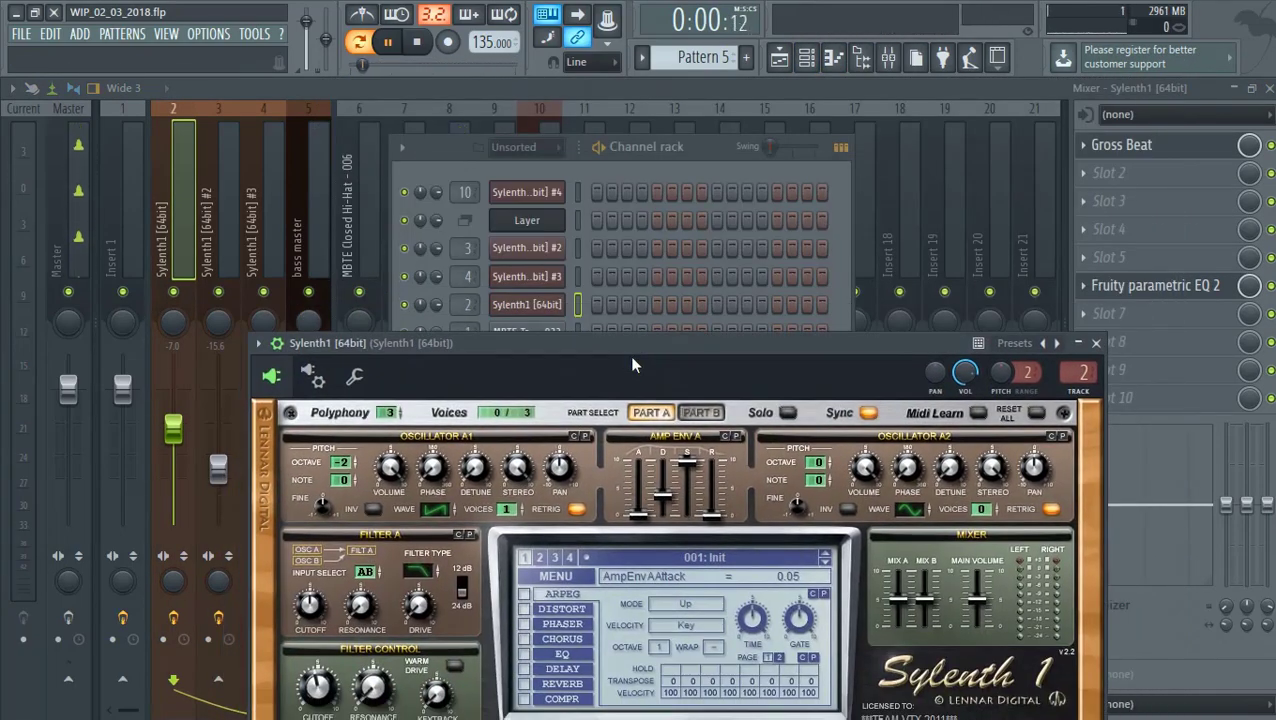
# View the Sylenth1 #3, #2 and #4 synths in turn from the channel rack, moving the #2 window slightly higher.
pyautogui.click(530, 277)
pyautogui.click(530, 277)
pyautogui.click(529, 250)
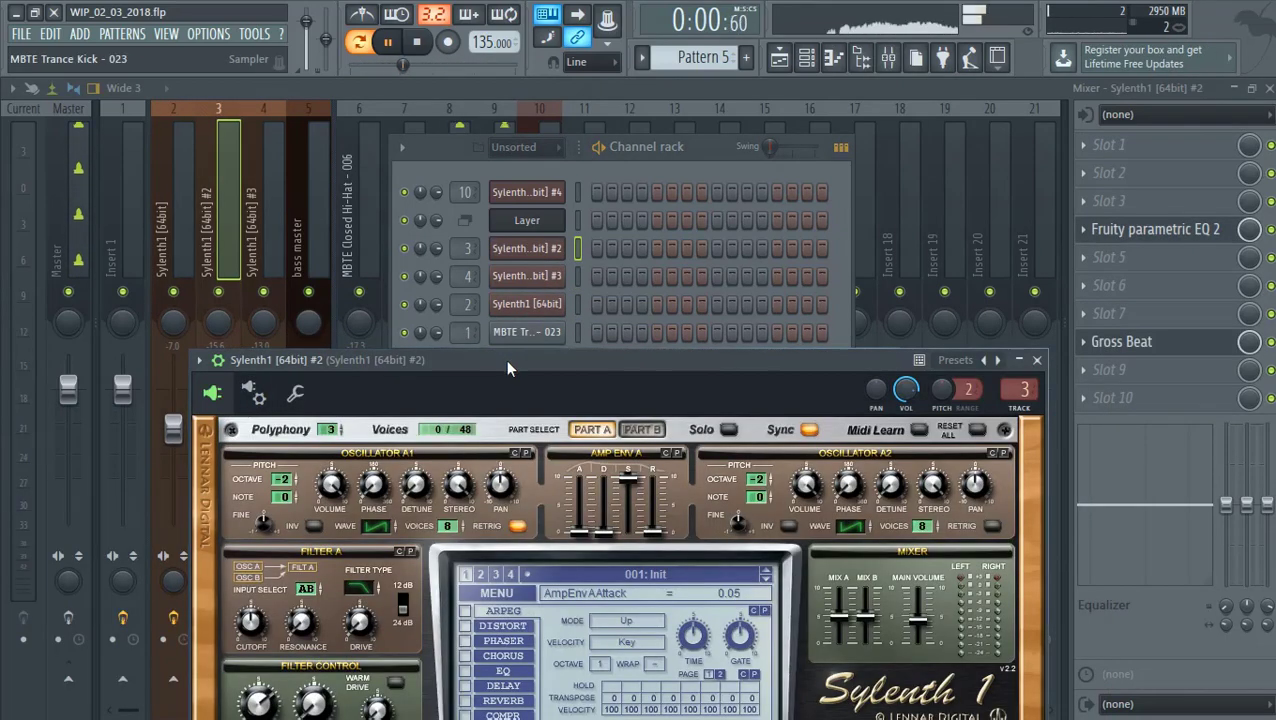
pyautogui.moveTo(508, 362); pyautogui.dragTo(515, 350)
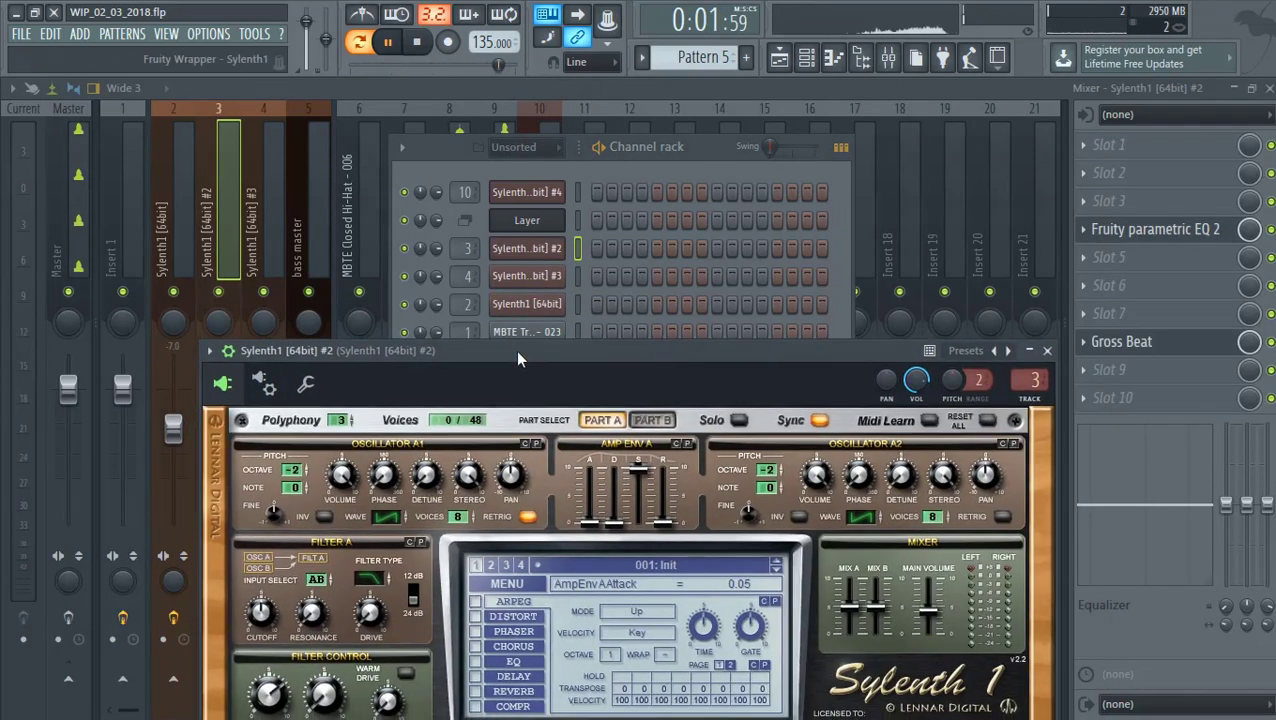
pyautogui.click(543, 195)
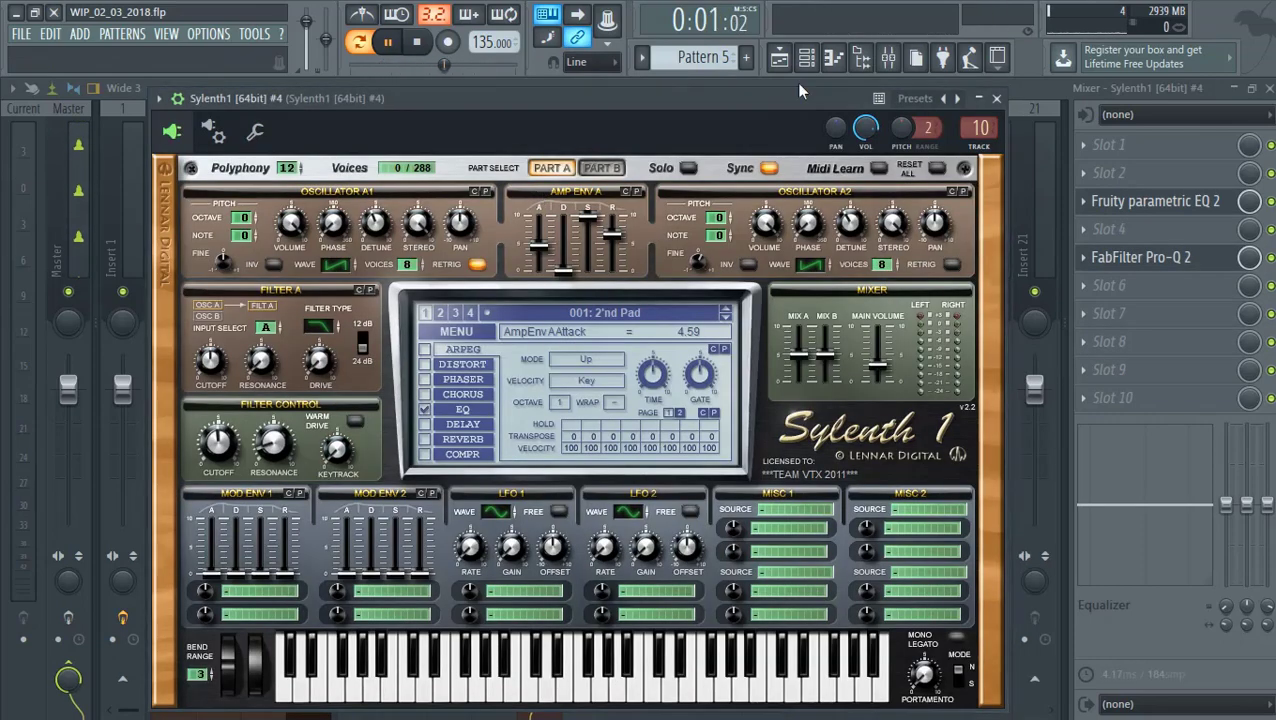
# Show the Sylenth1 #4 piano roll, switch to Pattern 6, play its chords and stop playback.
pyautogui.click(850, 61)
pyautogui.press('space')
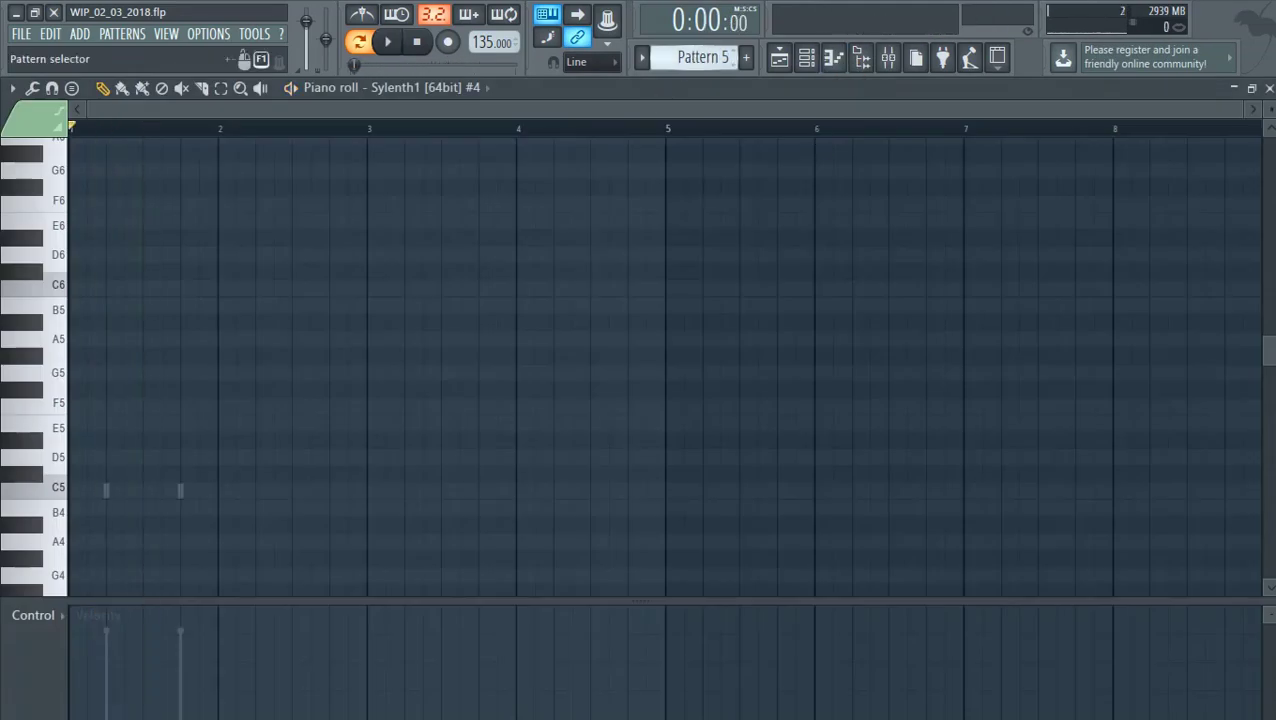
pyautogui.scroll(1, 733, 57)
pyautogui.press('space')
pyautogui.scroll(-2, 572, 199)
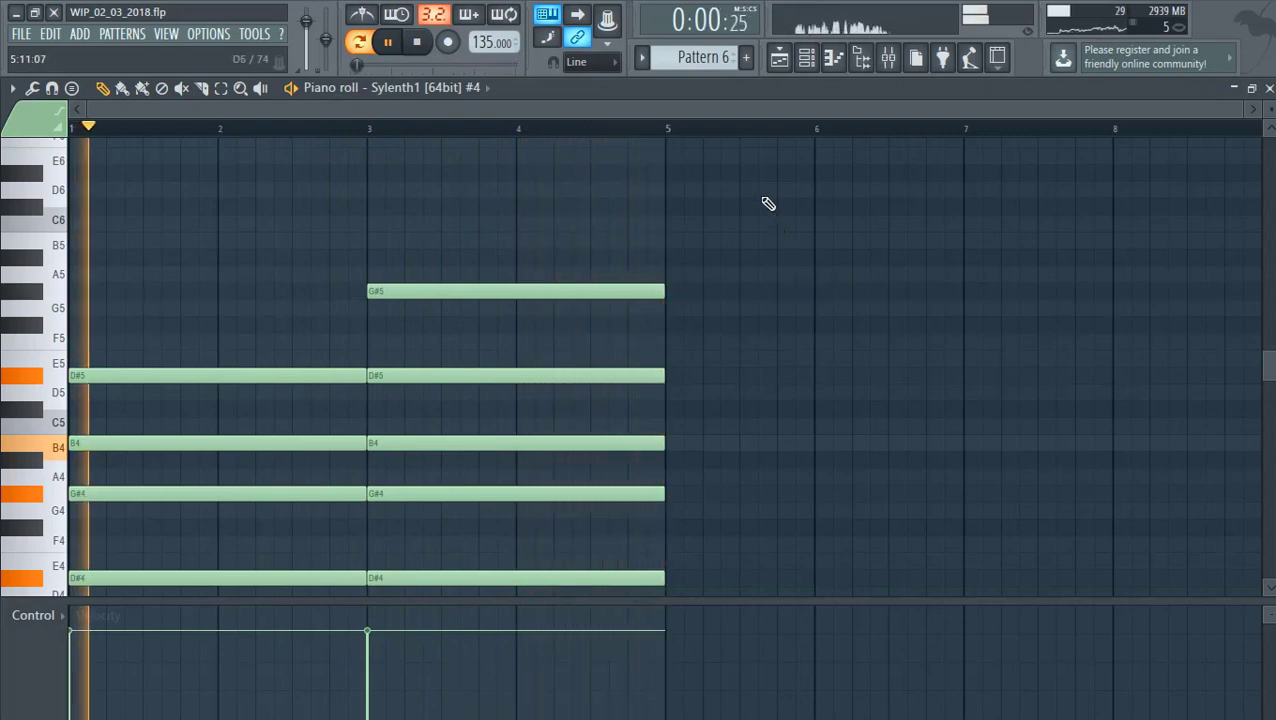
pyautogui.press('space')
# Switch to Pattern 7 and back to Pattern 1, including a brief playback.
pyautogui.moveTo(704, 57); pyautogui.dragTo(704, 48)
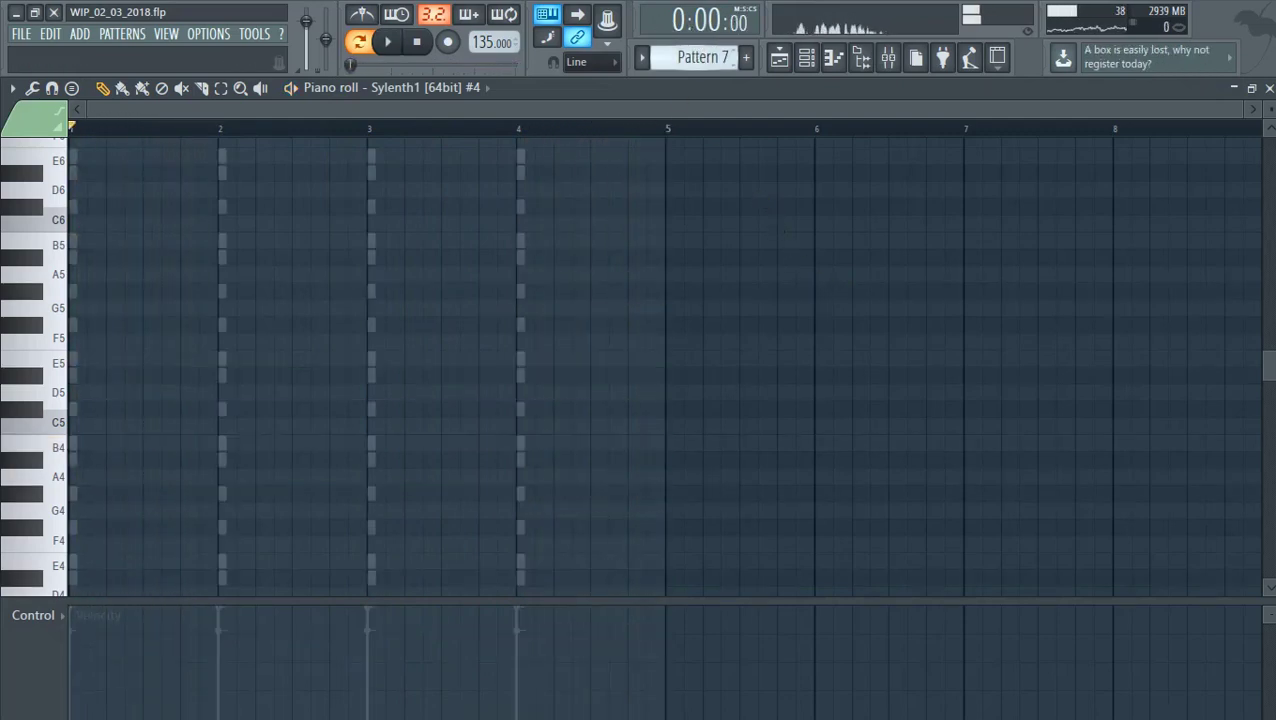
pyautogui.scroll(-6, 702, 56)
pyautogui.press('space')
pyautogui.press('space')
# Show the playlist, filter the channel rack to the Audio group and close the rack.
pyautogui.click(785, 62)
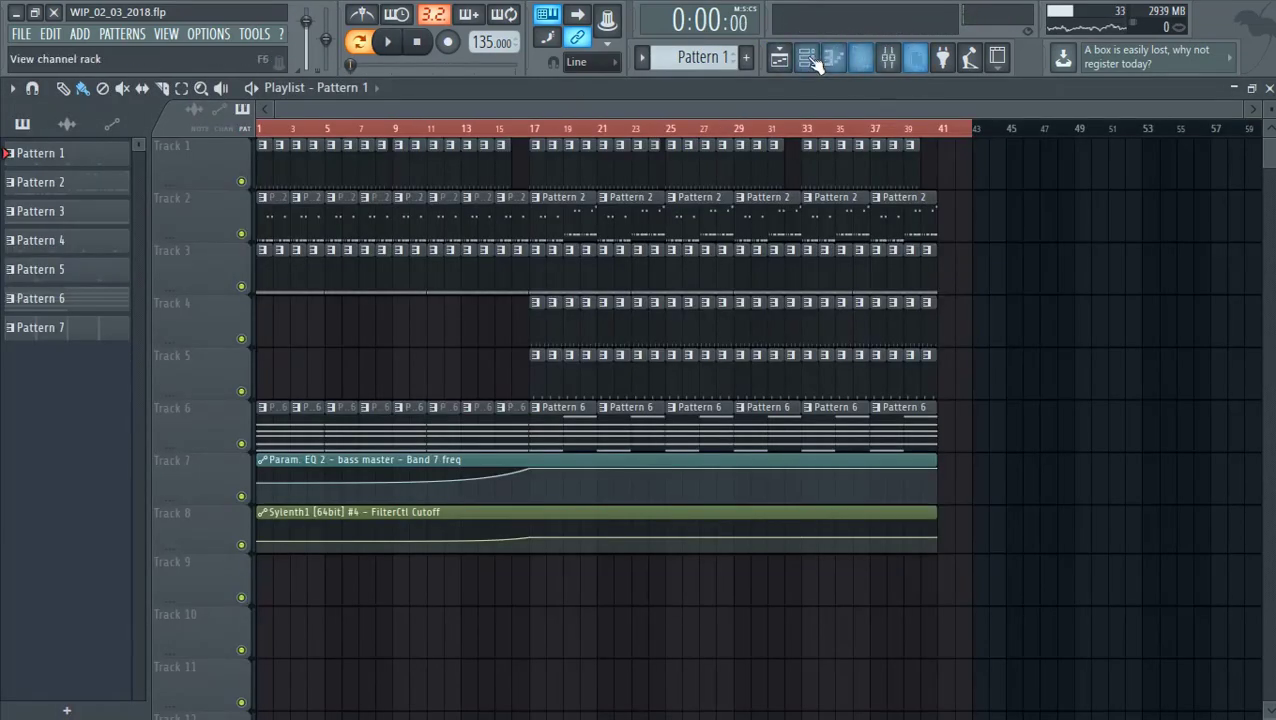
pyautogui.click(808, 57)
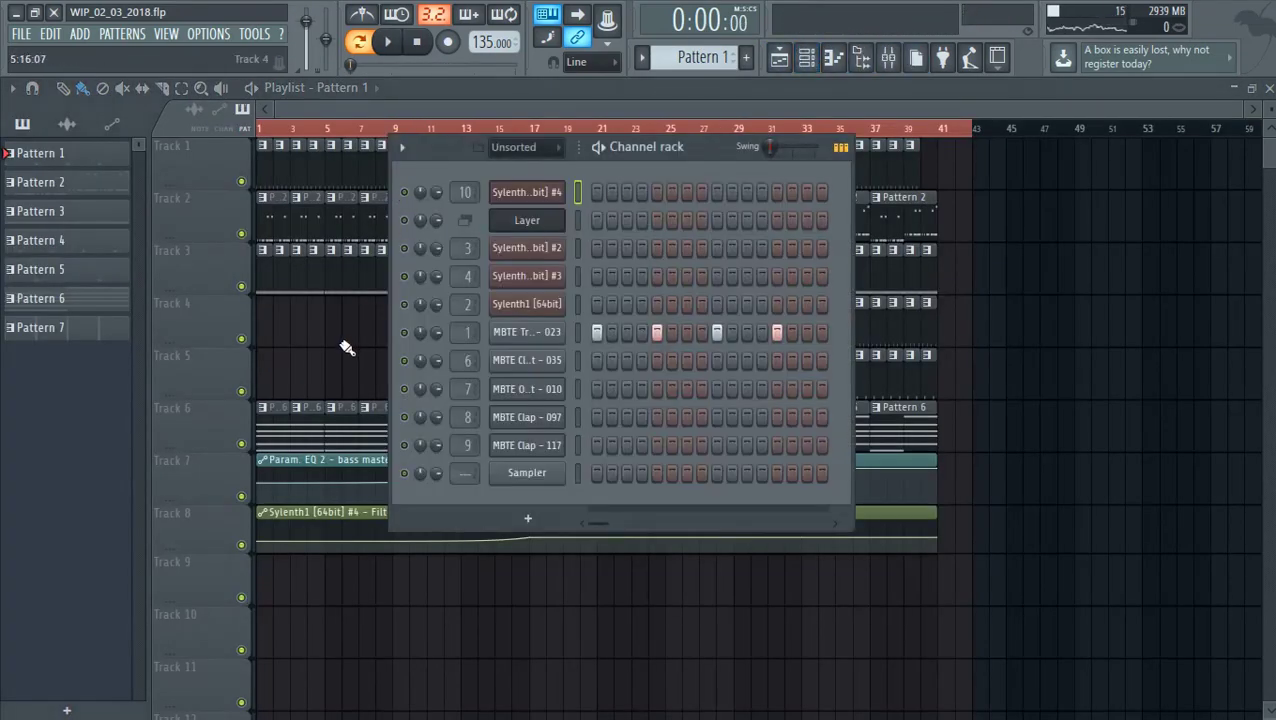
pyautogui.click(498, 148)
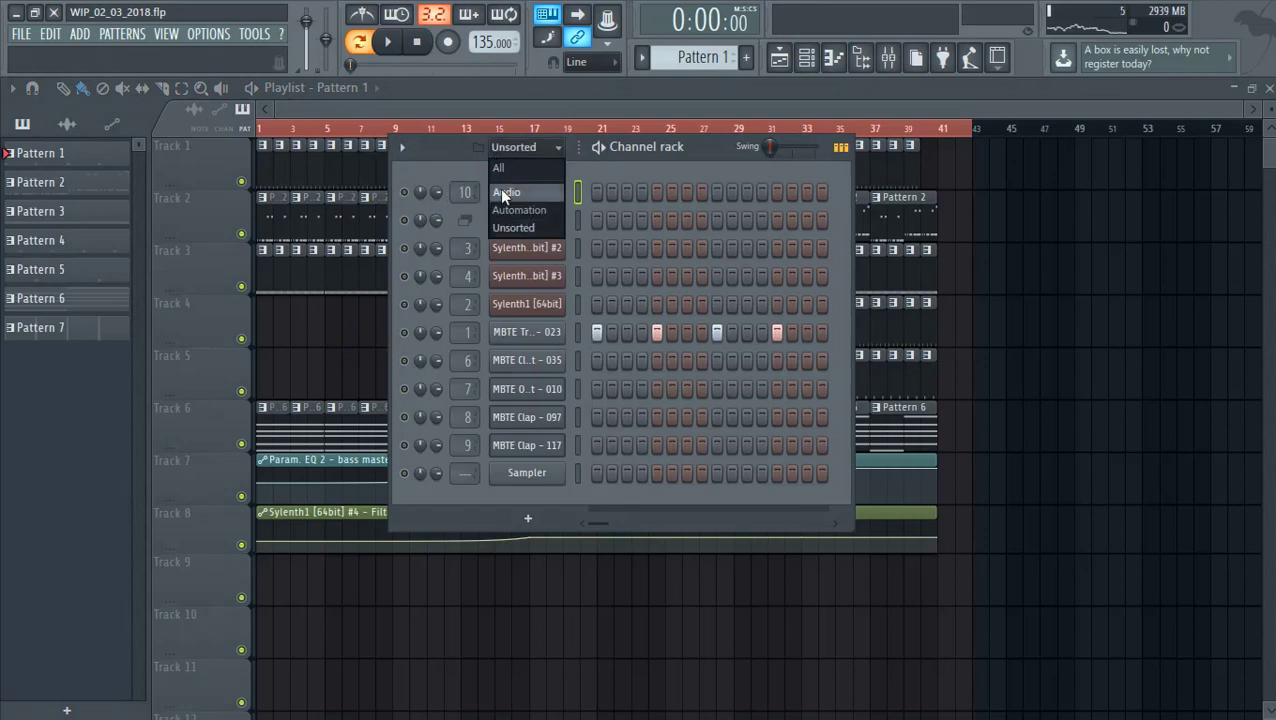
pyautogui.click(499, 189)
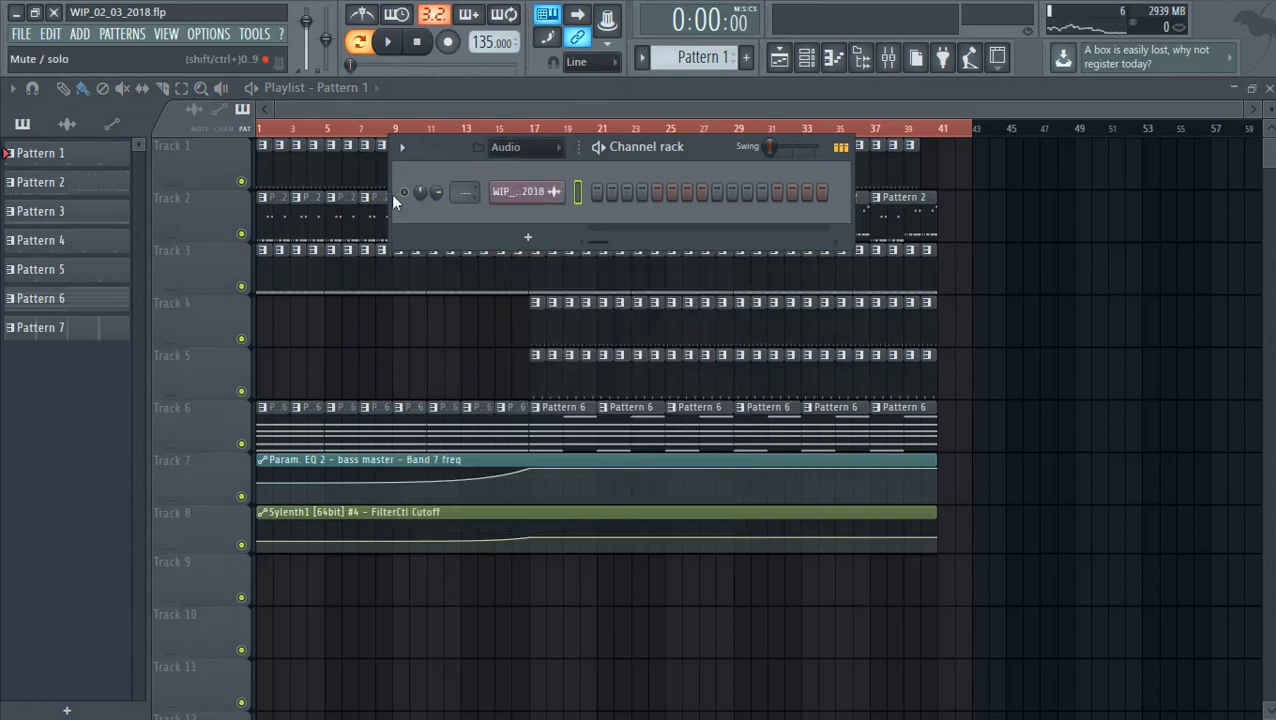
pyautogui.rightClick(381, 328)
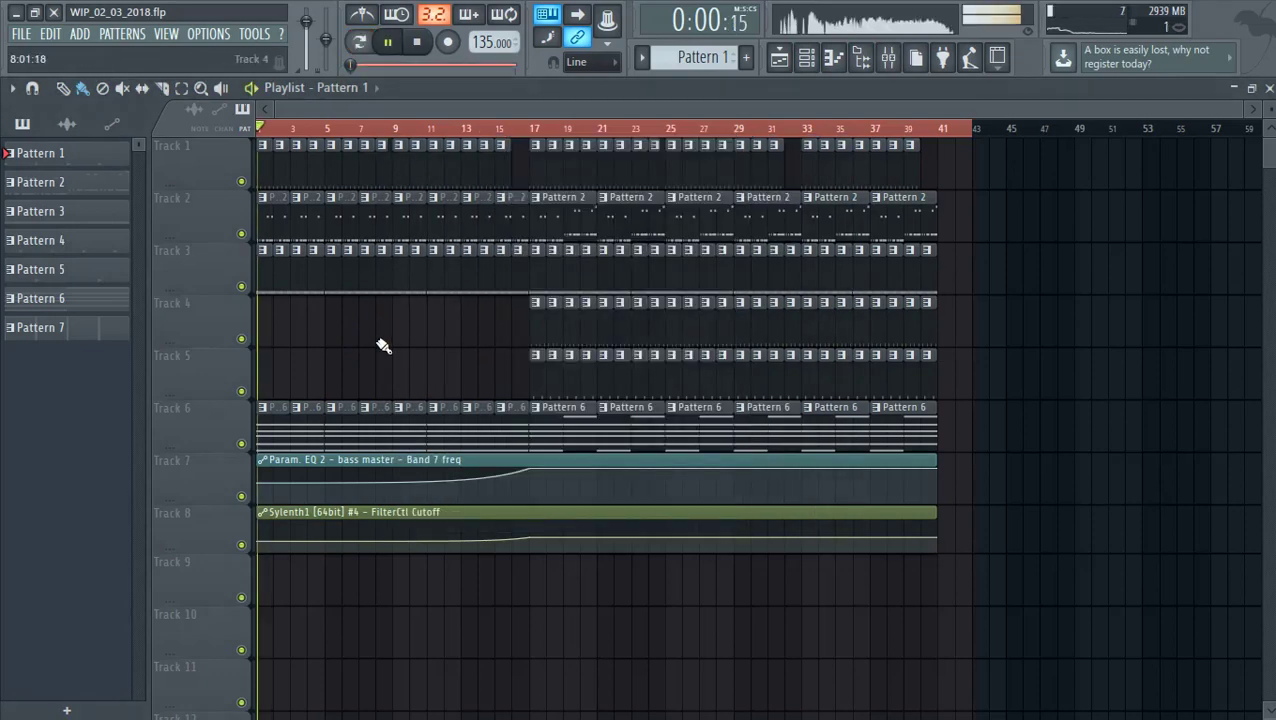